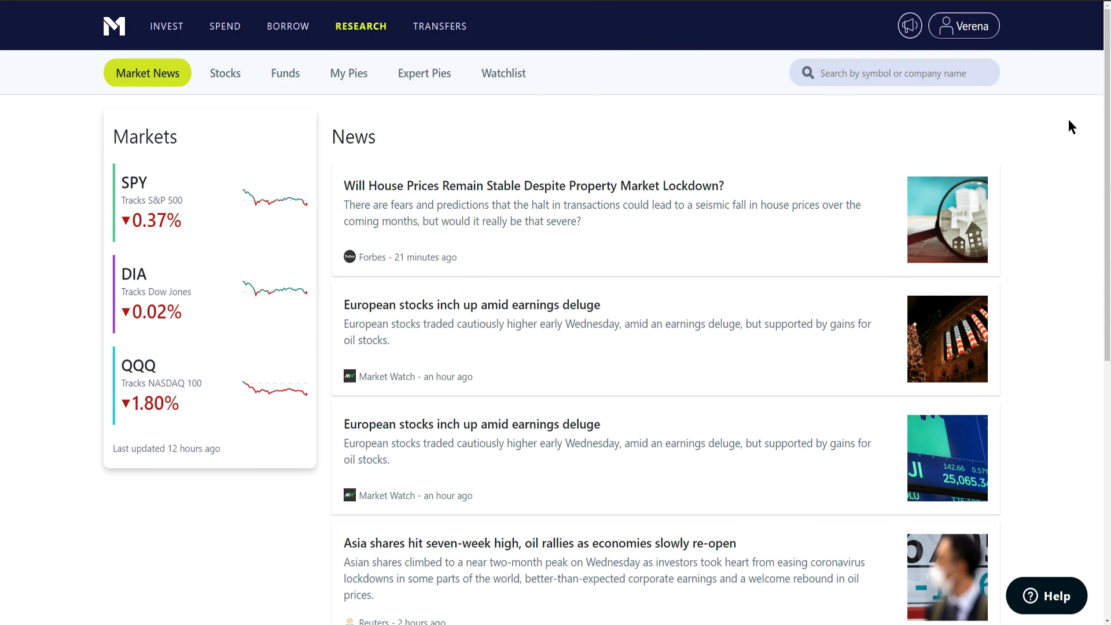
- Play the M1 Finance tutorial muted from 13:13 until the $25.00 Realty Income buy is confirmed
click(115, 32)
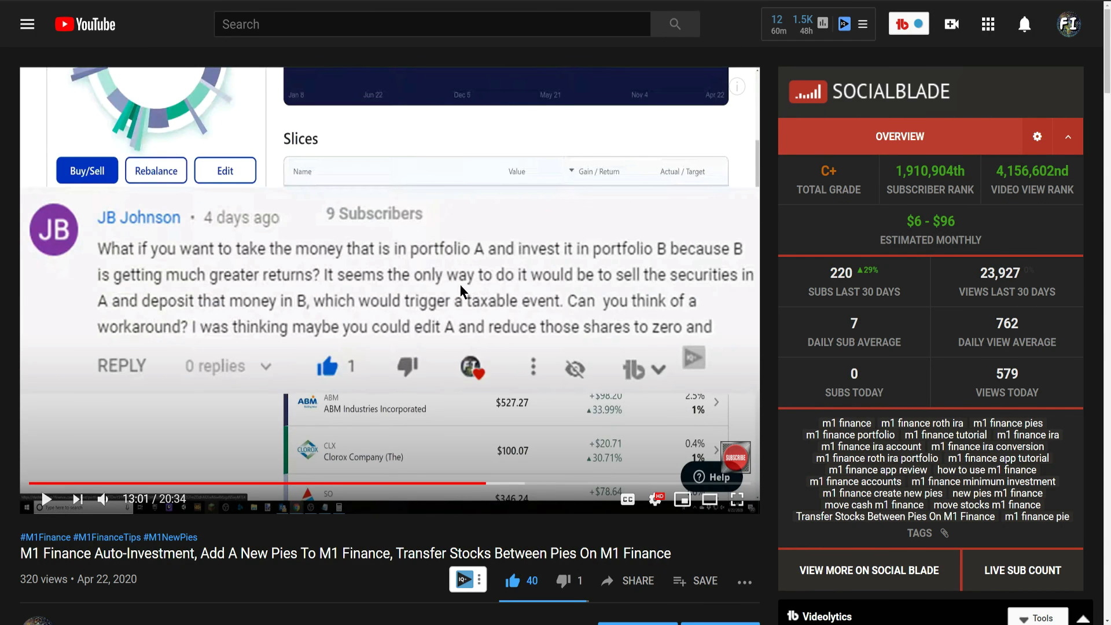
click(503, 238)
click(103, 499)
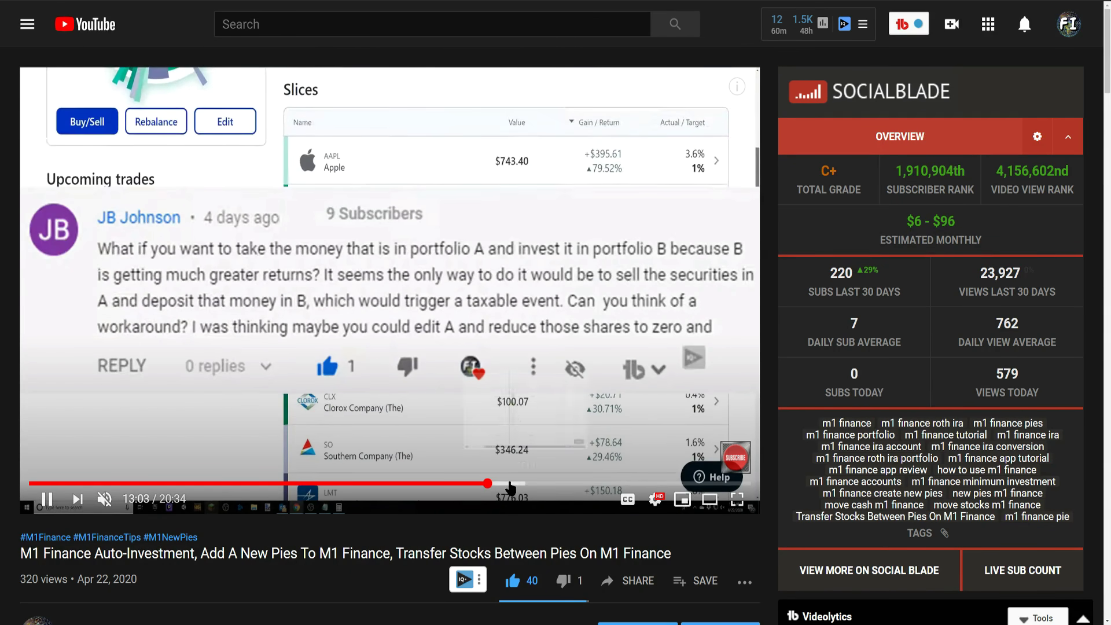
click(494, 484)
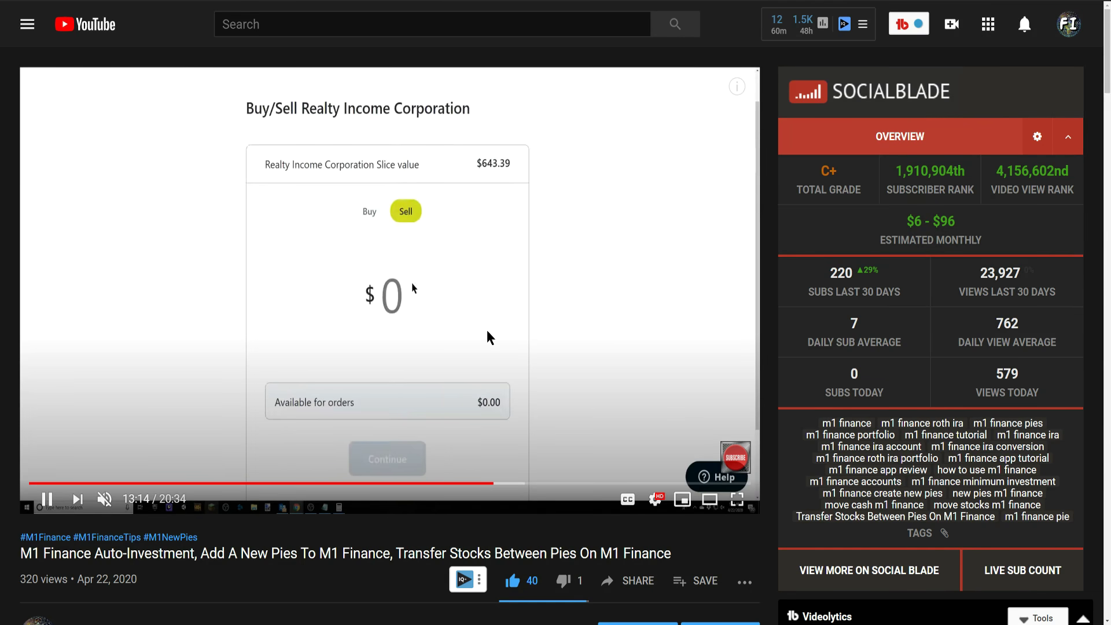
click(407, 247)
click(405, 246)
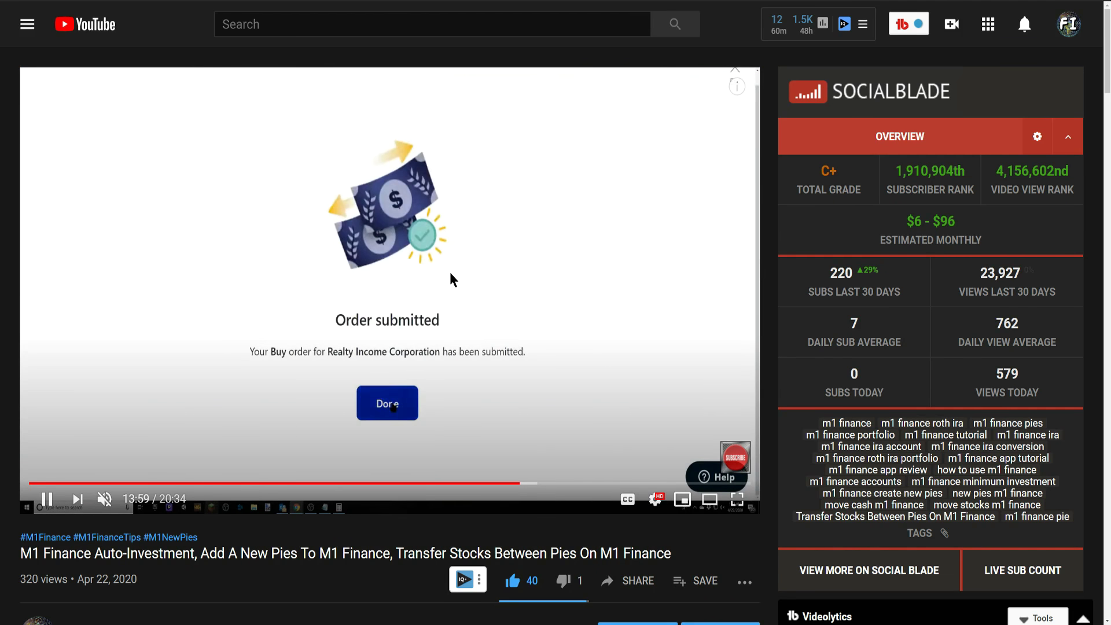
- Open the Apr 27 Morning Trading Eaton Vance $125.80 buy in Activity, then go back to Portfolio
click(371, 132)
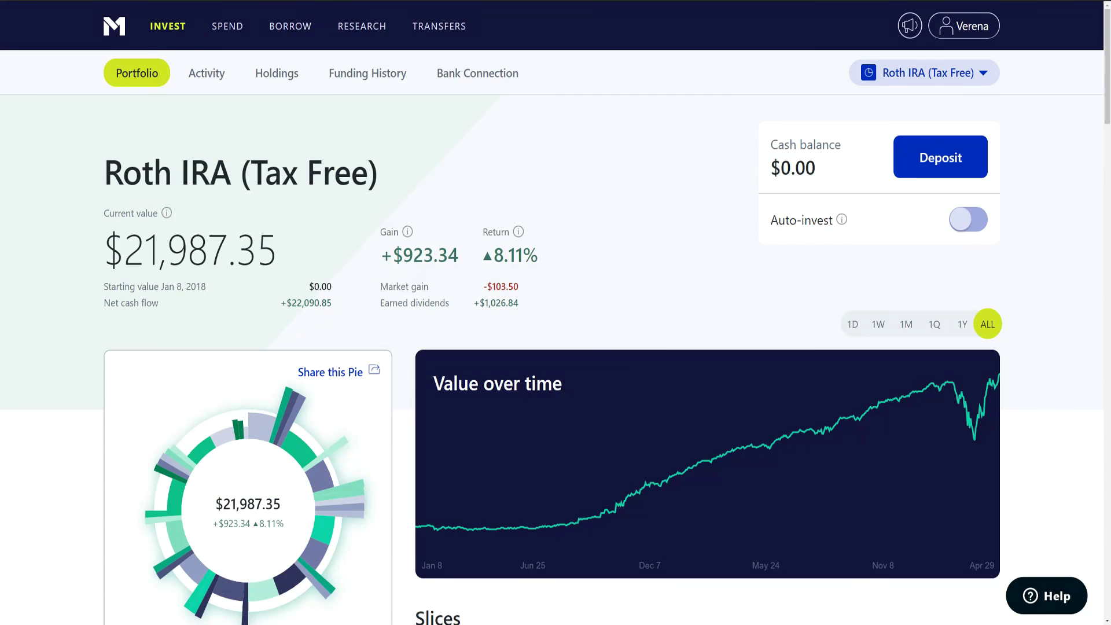
click(203, 84)
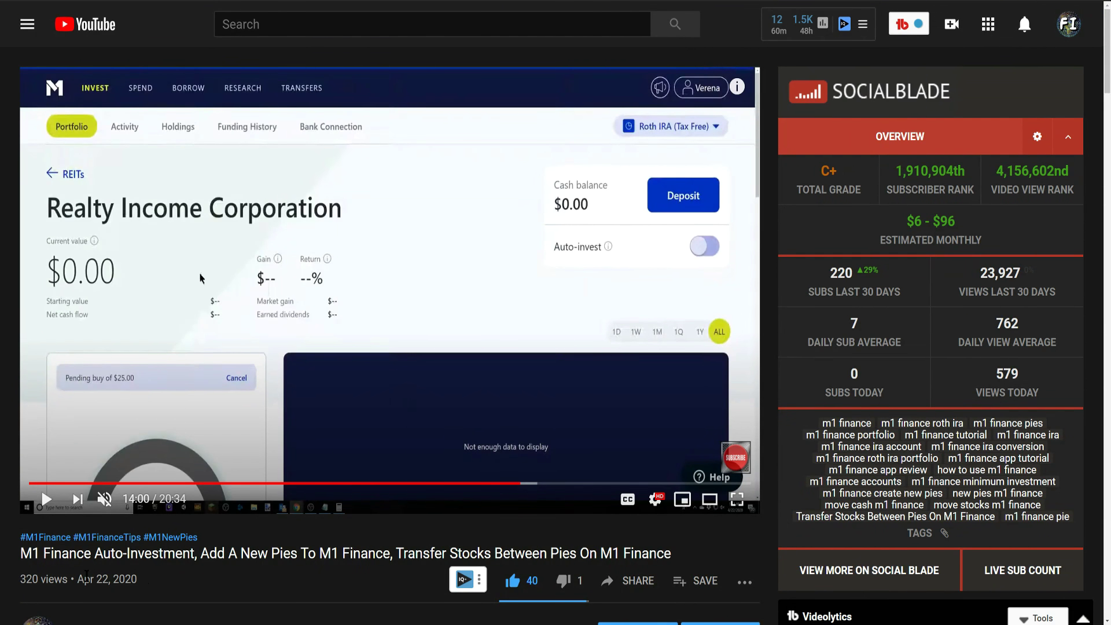
drag(87, 575, 155, 582)
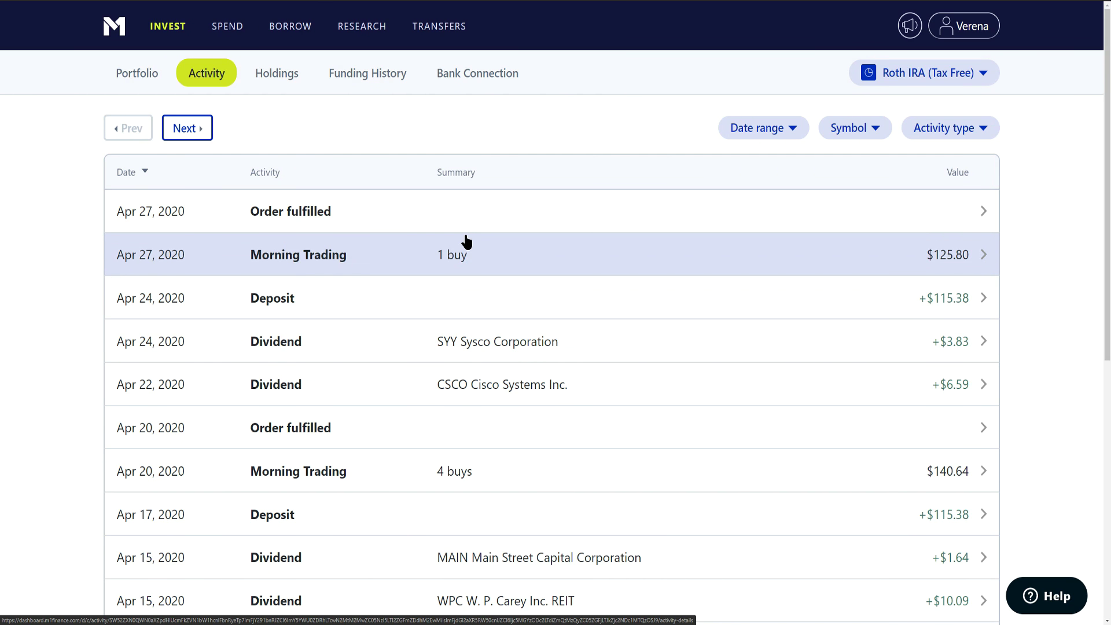
click(444, 259)
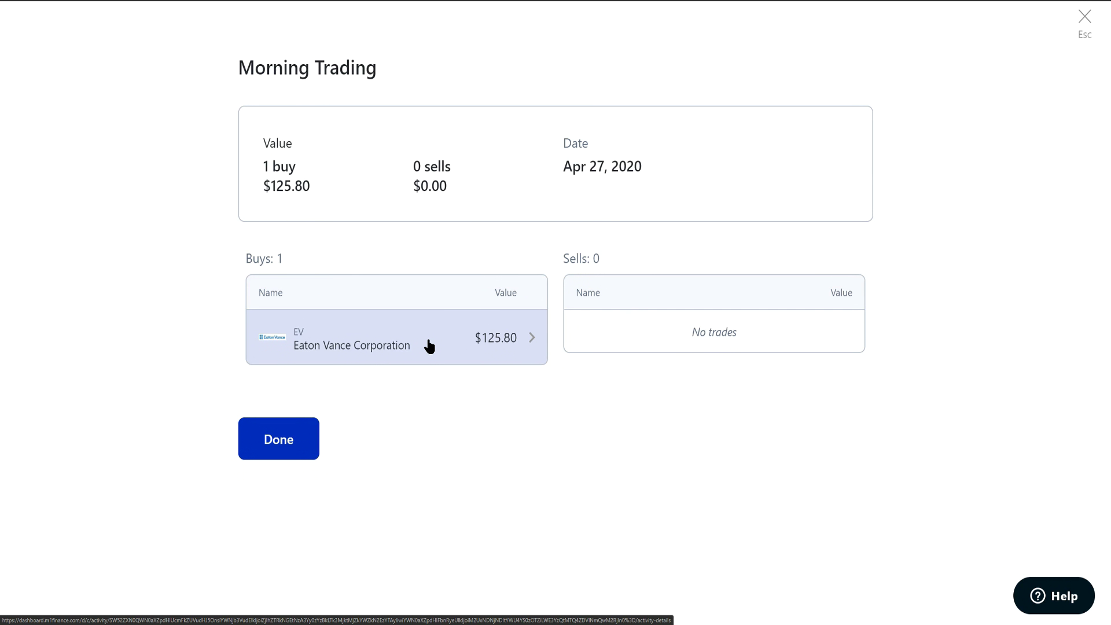
click(312, 429)
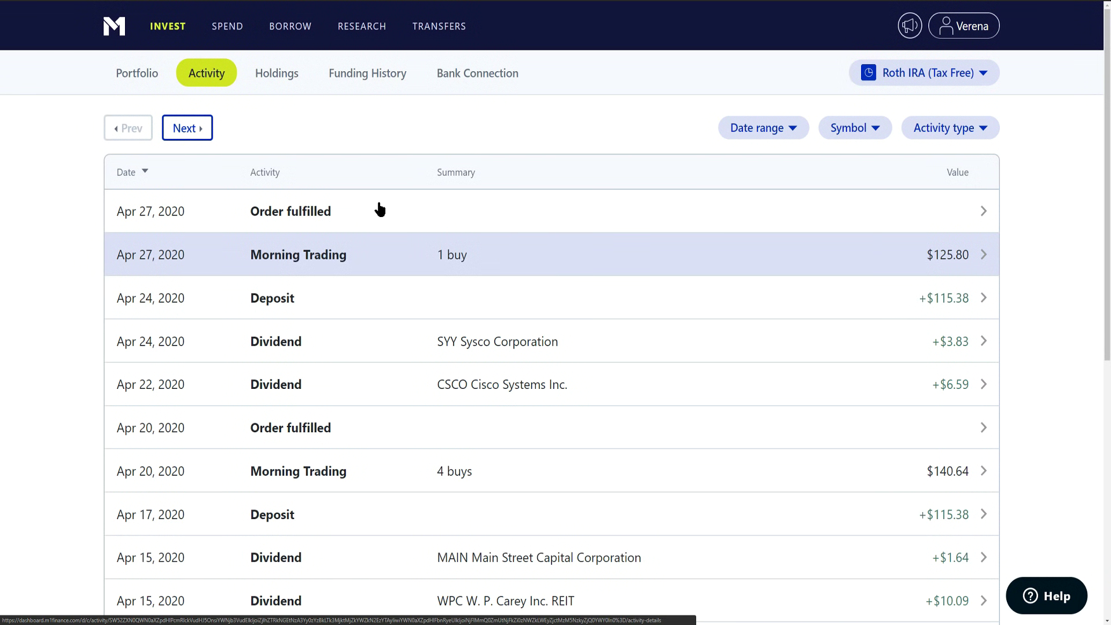
click(137, 81)
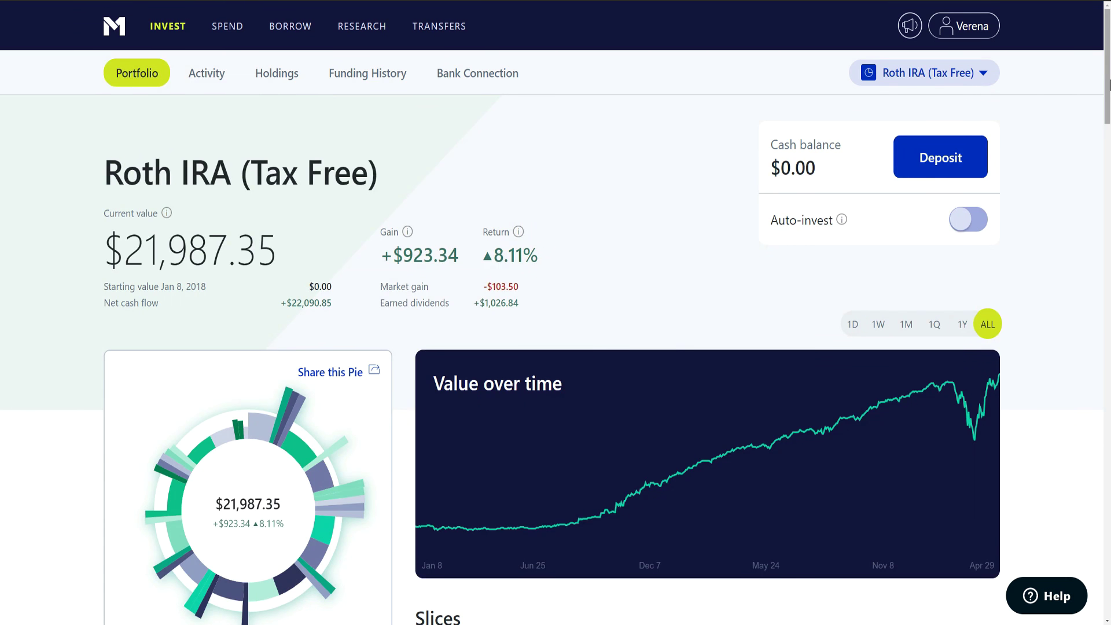
- Sort the Roth IRA slices by value ascending and open the REITs sub-pie
click(1109, 185)
scroll(742, 116, down, 1)
click(712, 38)
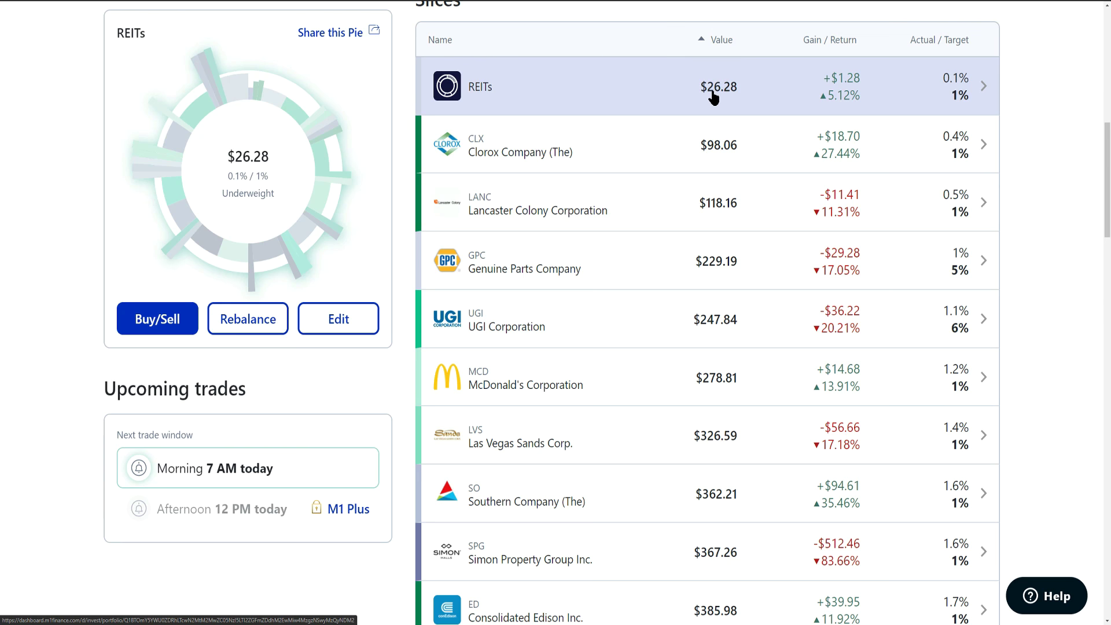
click(523, 100)
- Open the Realty Income Corporation holding and check its $26.28 value and +$25.00 net cash flow
scroll(700, 392, down, 5)
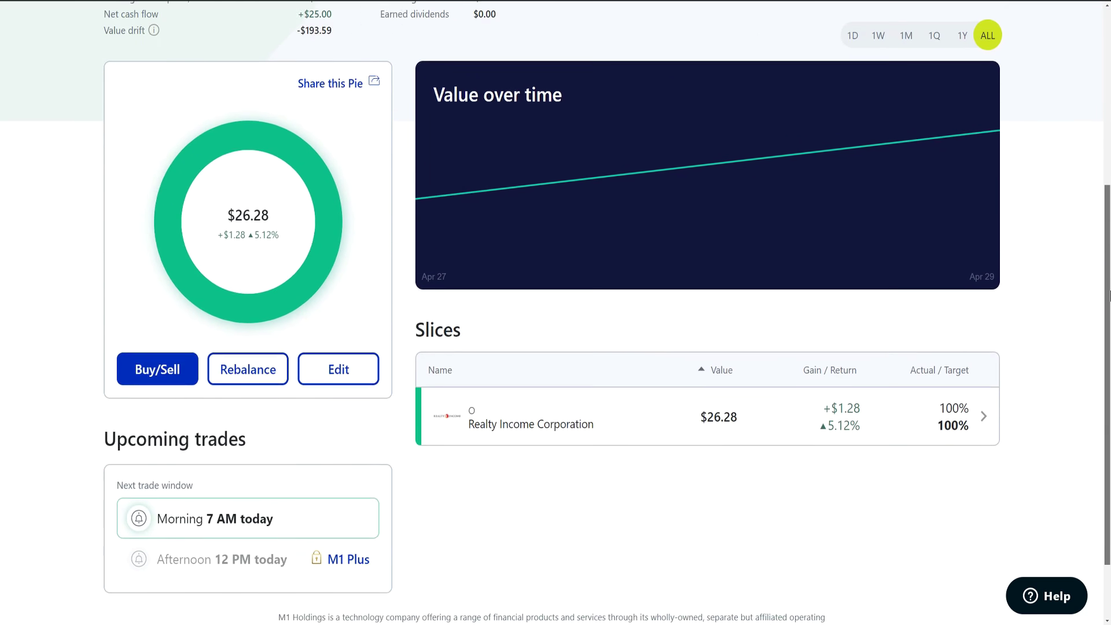
click(432, 390)
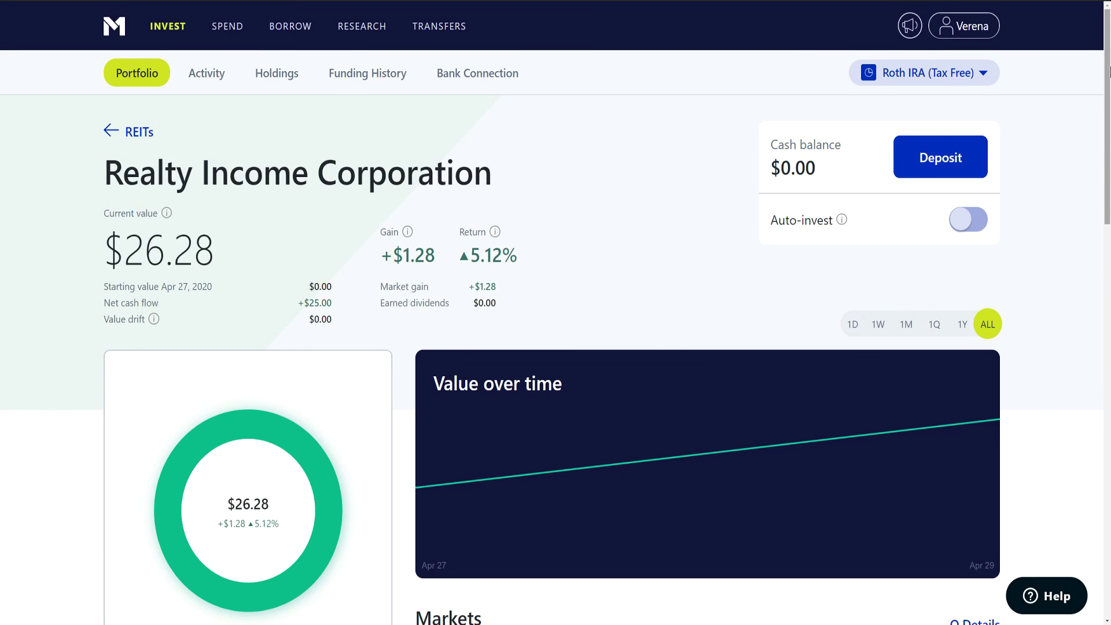
scroll(1099, 131, down, 6)
scroll(1099, 130, up, 3)
drag(297, 133, 328, 132)
click(315, 134)
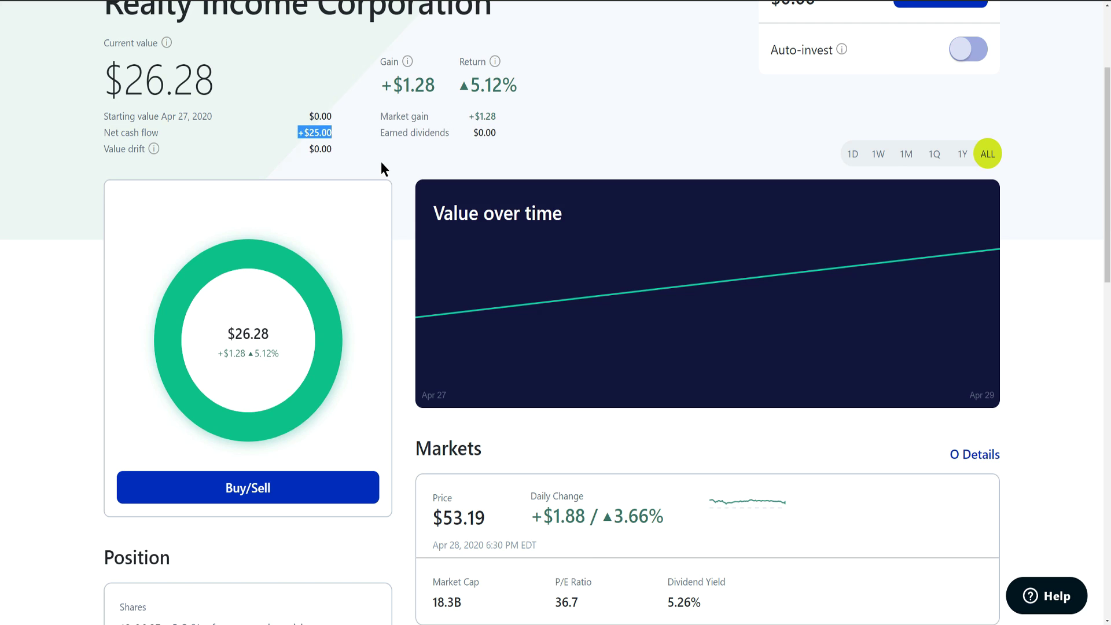
scroll(401, 285, up, 3)
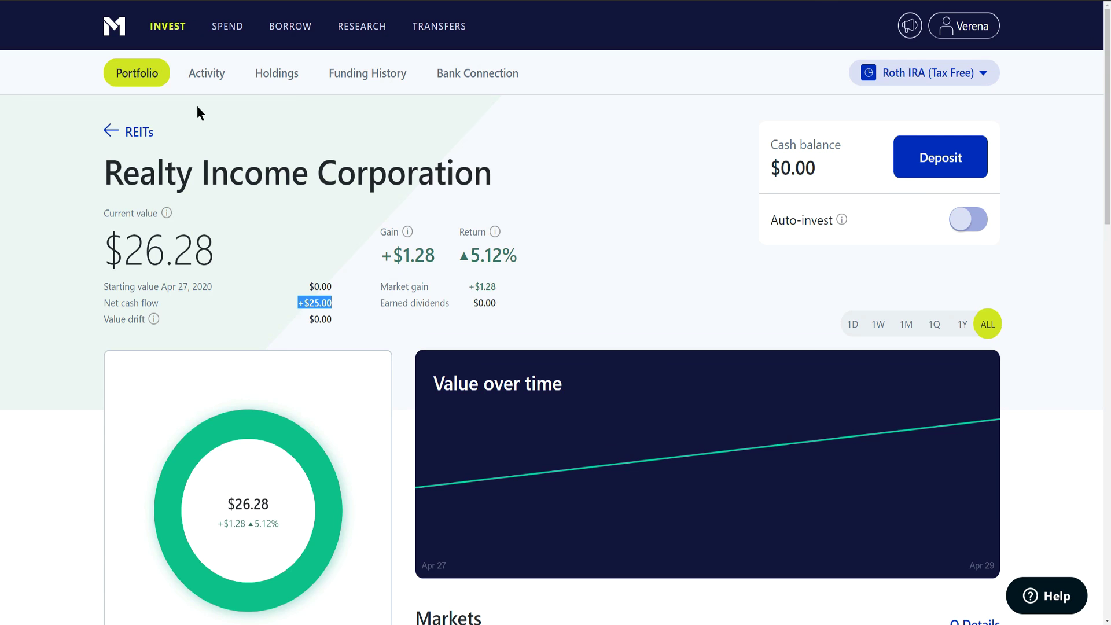
- Open the Roth IRA's top-level Realty Income slice, check its $660.21 value and 16.82% return, then go back
click(139, 132)
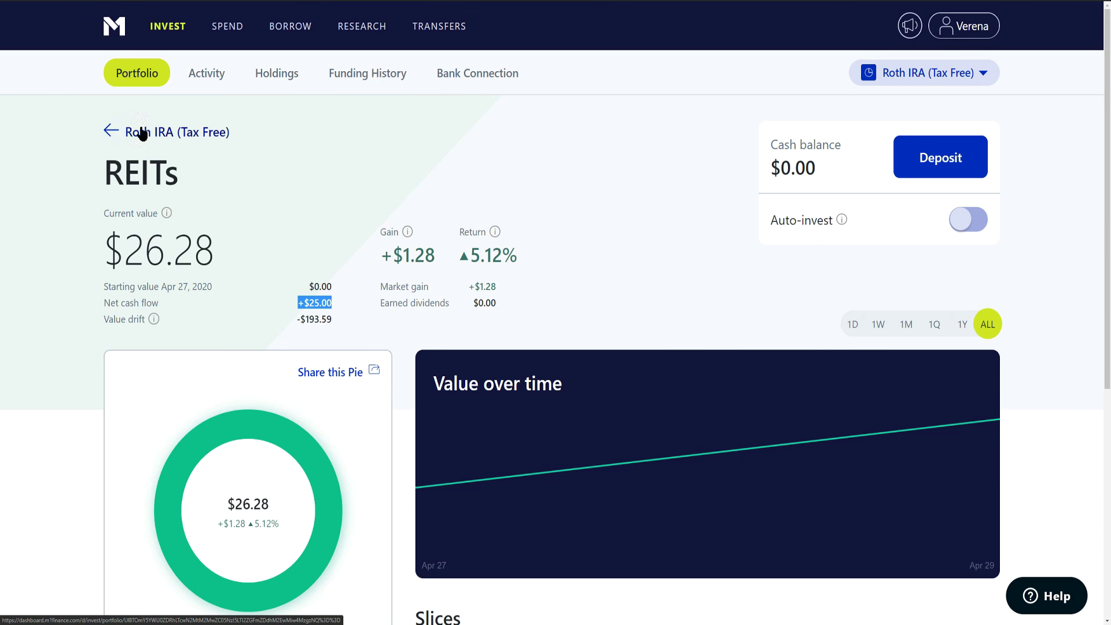
click(130, 74)
drag(1108, 96, 1110, 428)
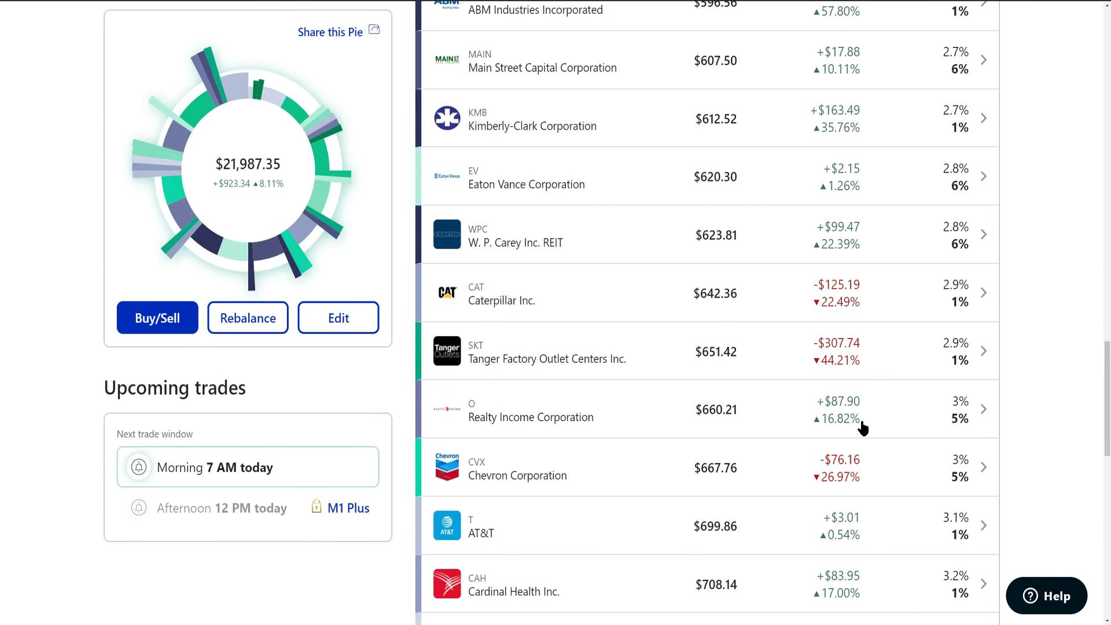
click(620, 401)
drag(1109, 103, 1093, 119)
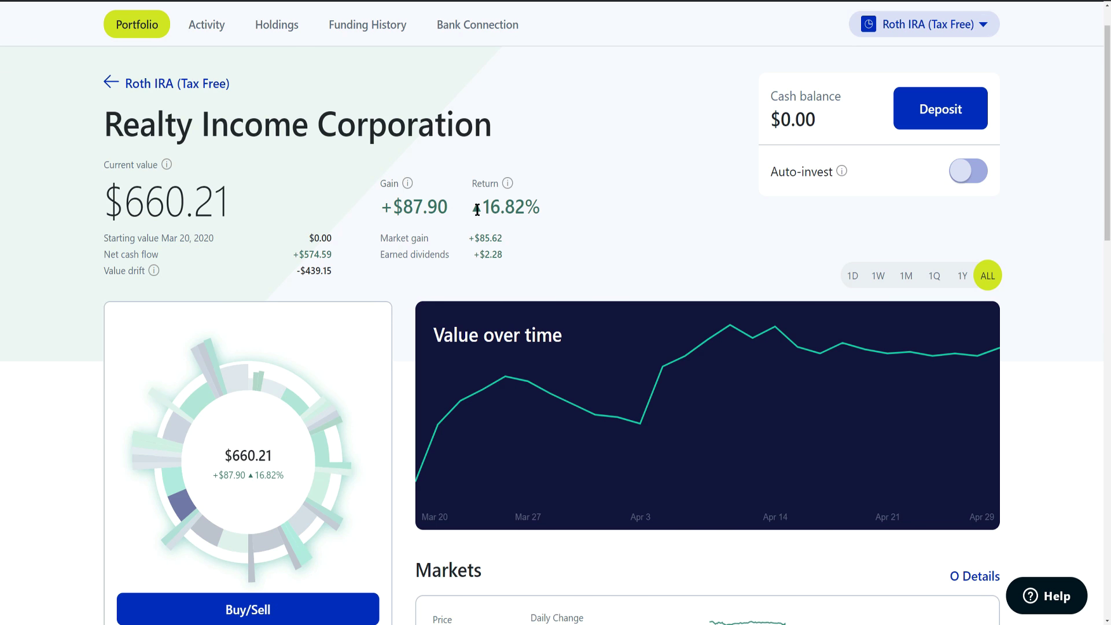
drag(474, 207, 543, 213)
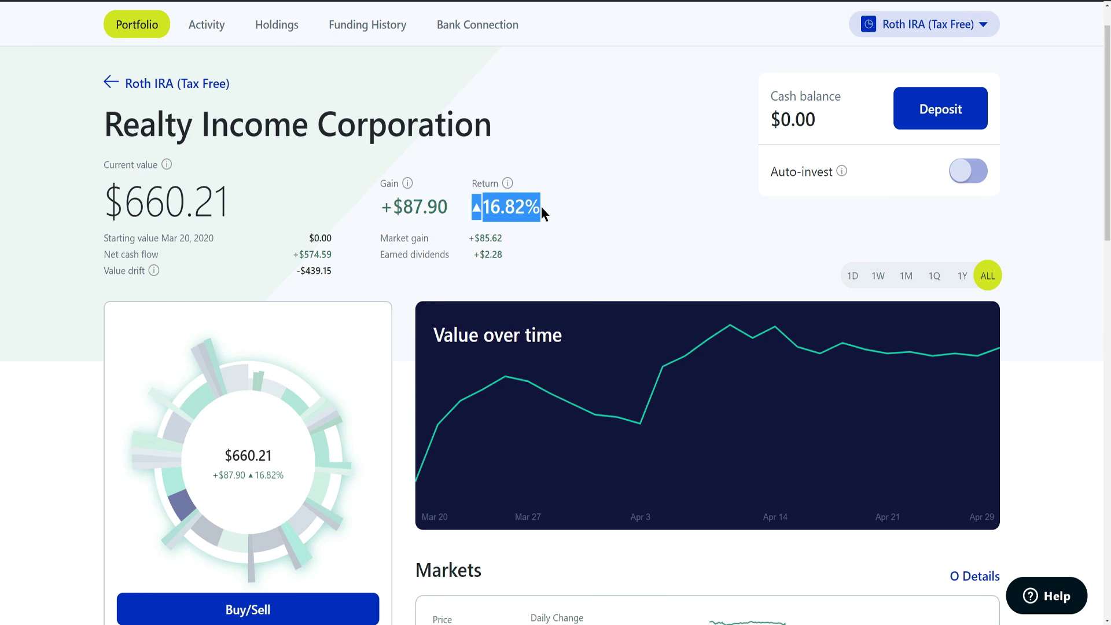
click(585, 226)
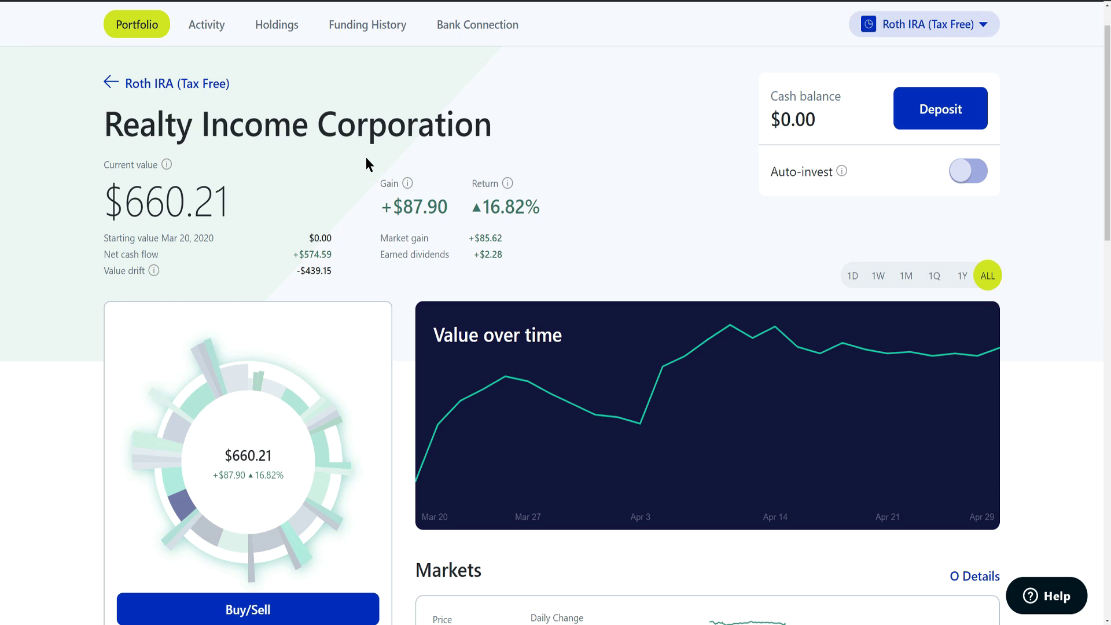
click(113, 84)
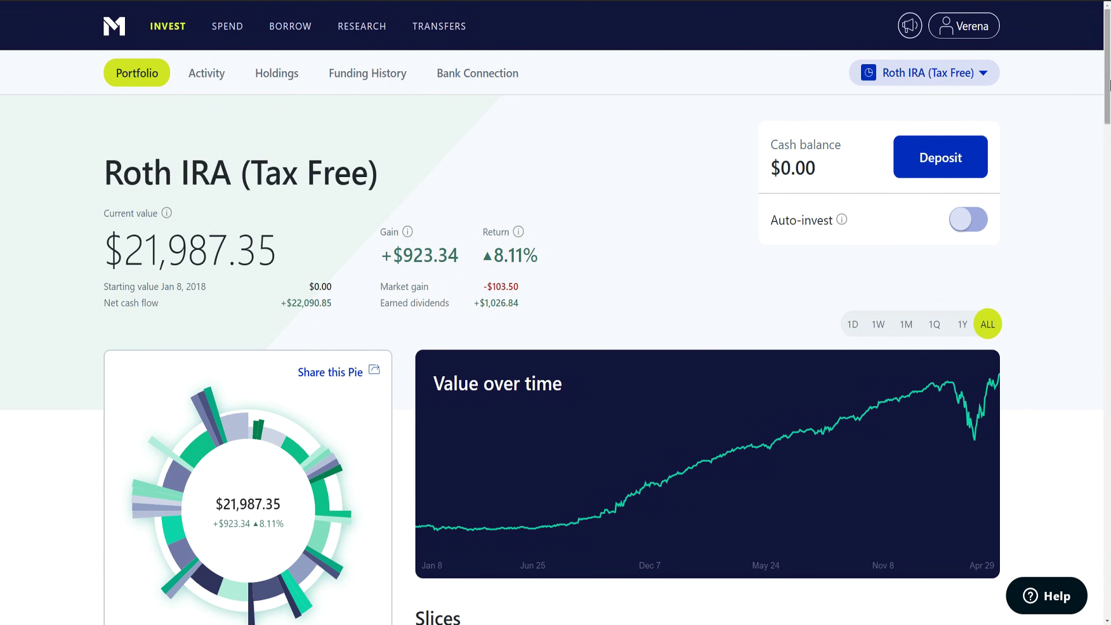
- Try the Gain / Return sort on the Slices table, lowest first and highest first
drag(1109, 73, 1005, 3)
click(829, 182)
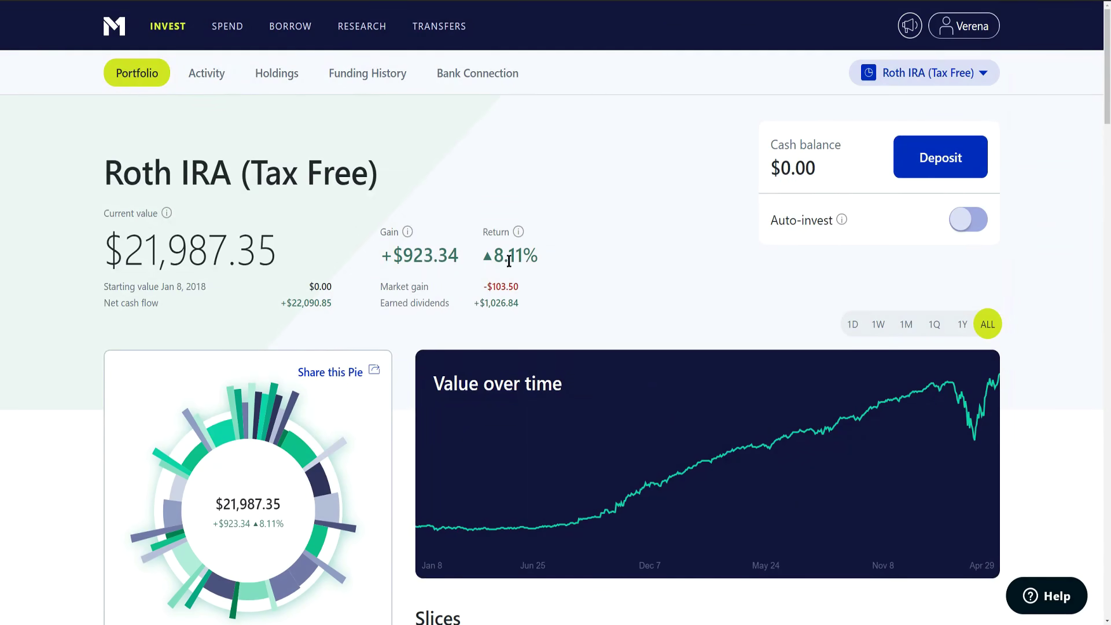
drag(497, 263, 609, 267)
click(609, 266)
drag(1107, 94, 1108, 113)
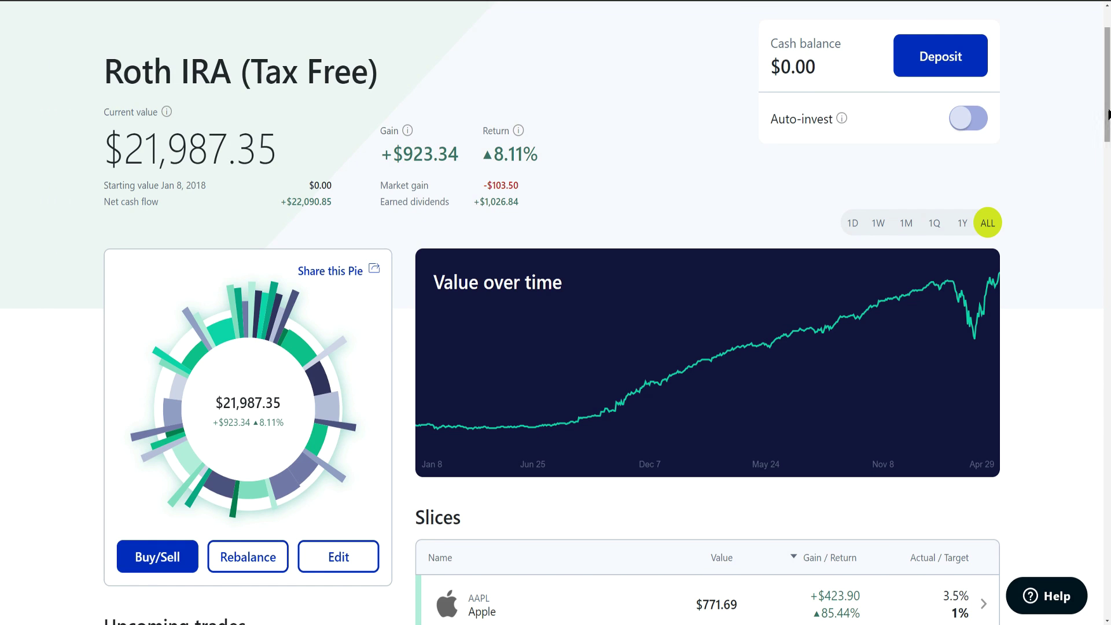
drag(1107, 81, 1107, 131)
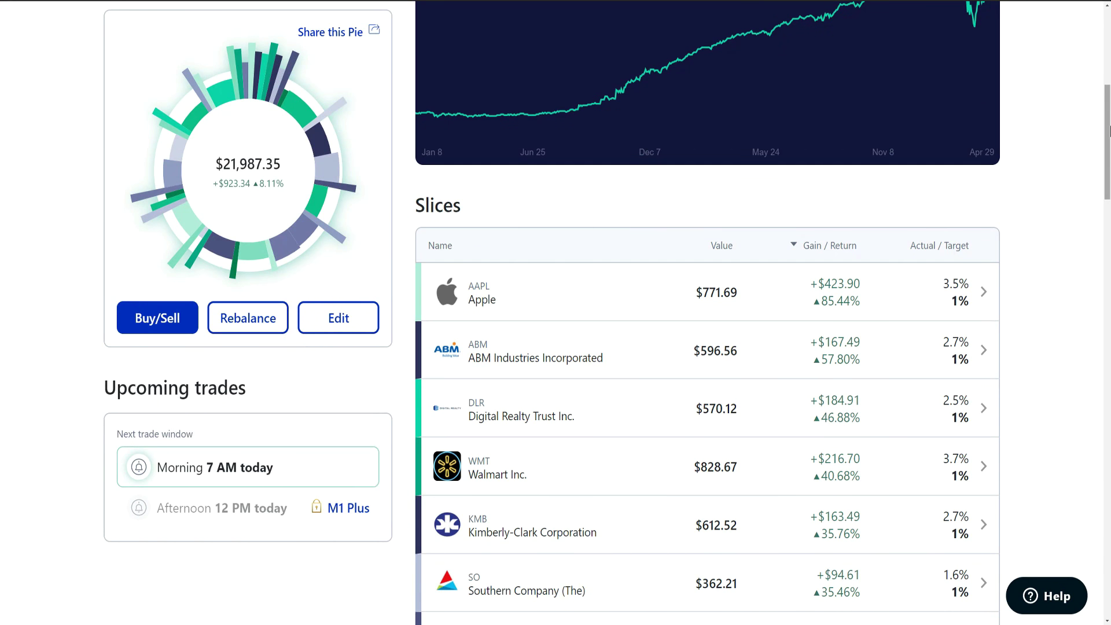
click(743, 245)
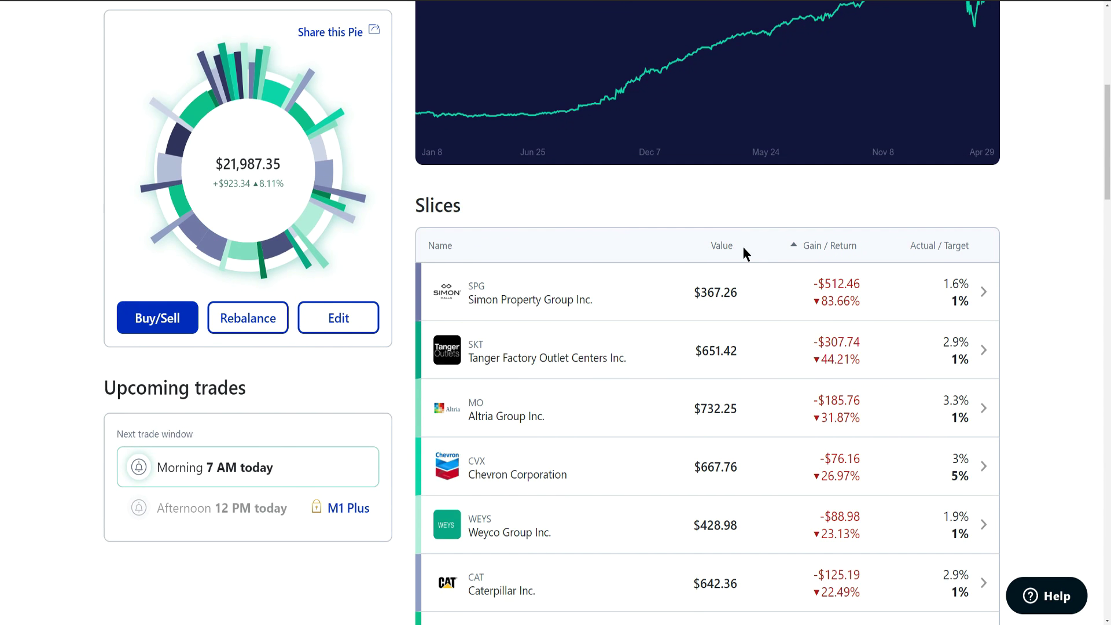
click(792, 246)
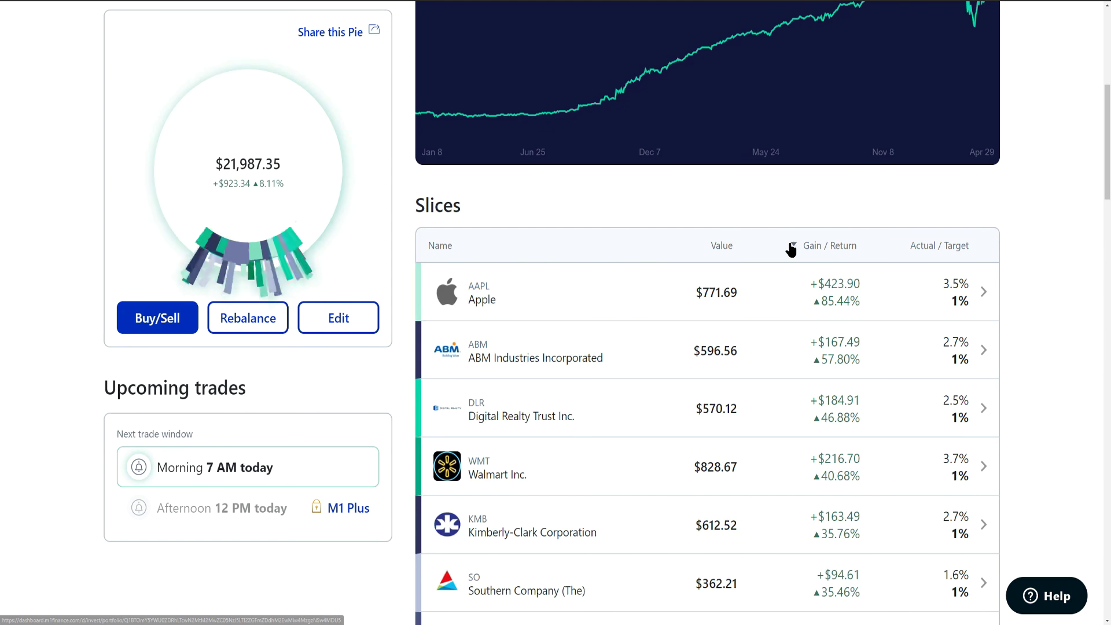
- Sort the slices by value ascending, putting Clorox at $98.06 near the top
drag(1107, 155, 1109, 172)
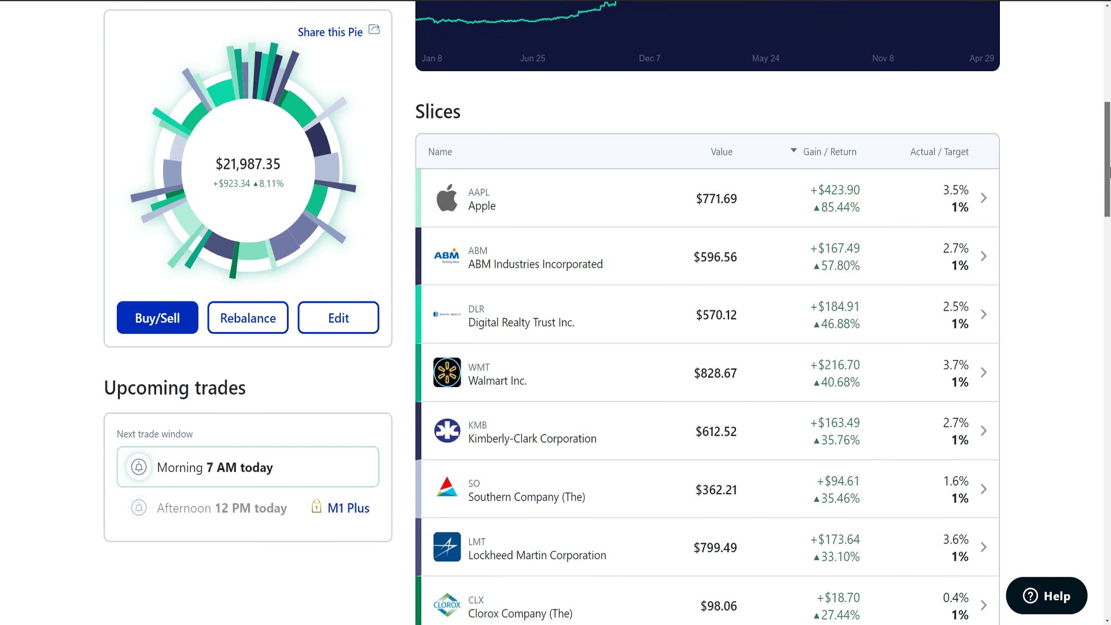
click(710, 149)
click(714, 146)
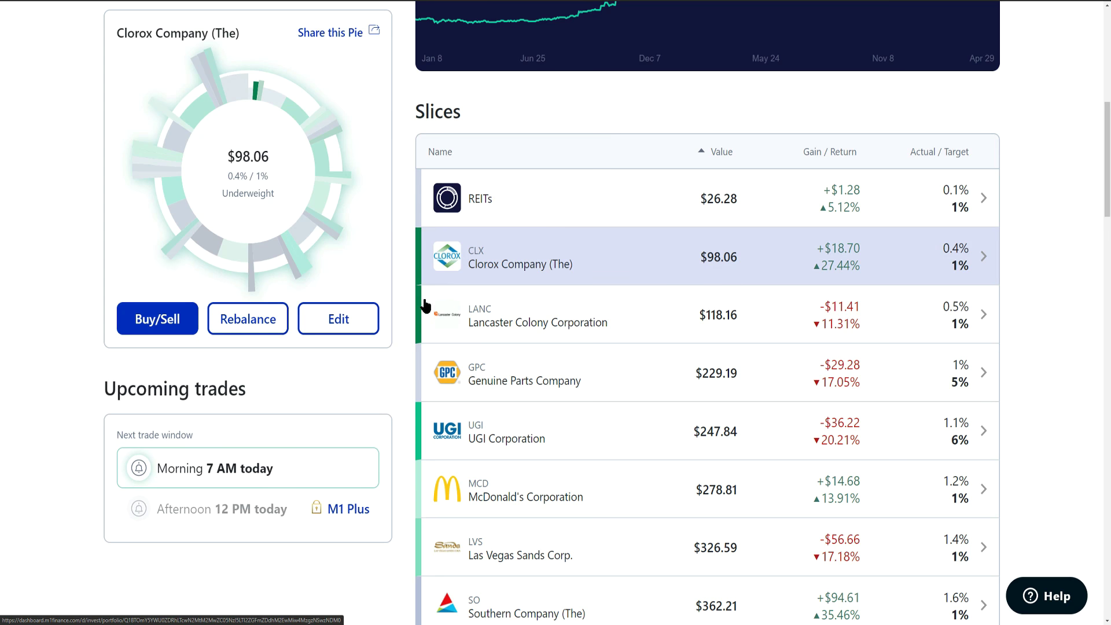
- In the pie editor, find the CLX slice and remove Clorox
click(340, 322)
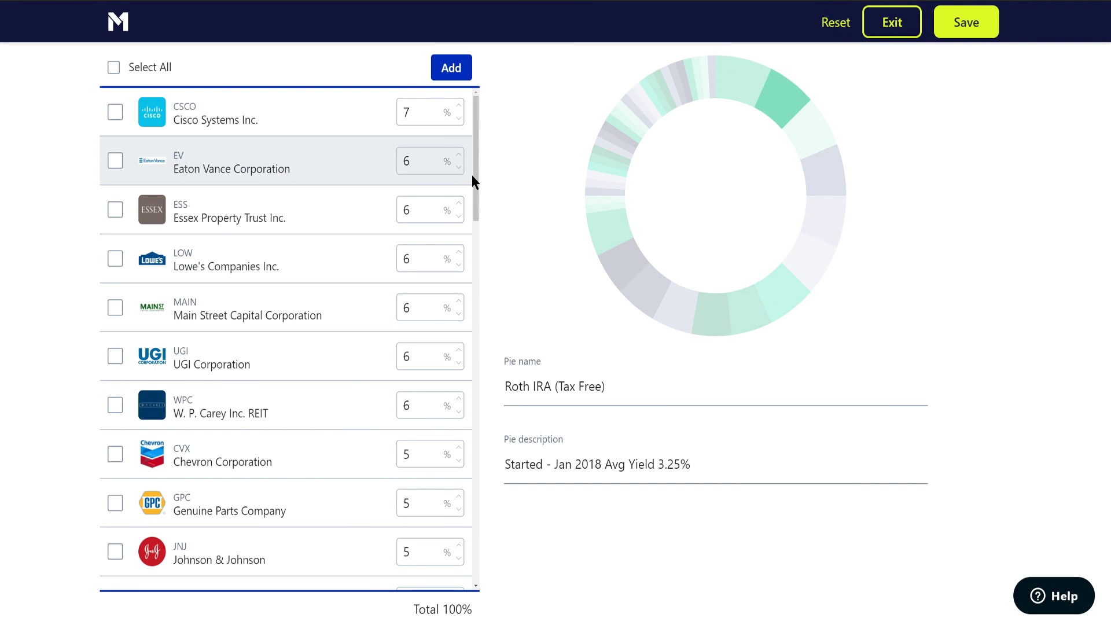
drag(472, 172, 473, 239)
key(ctrl+f)
text(clx)
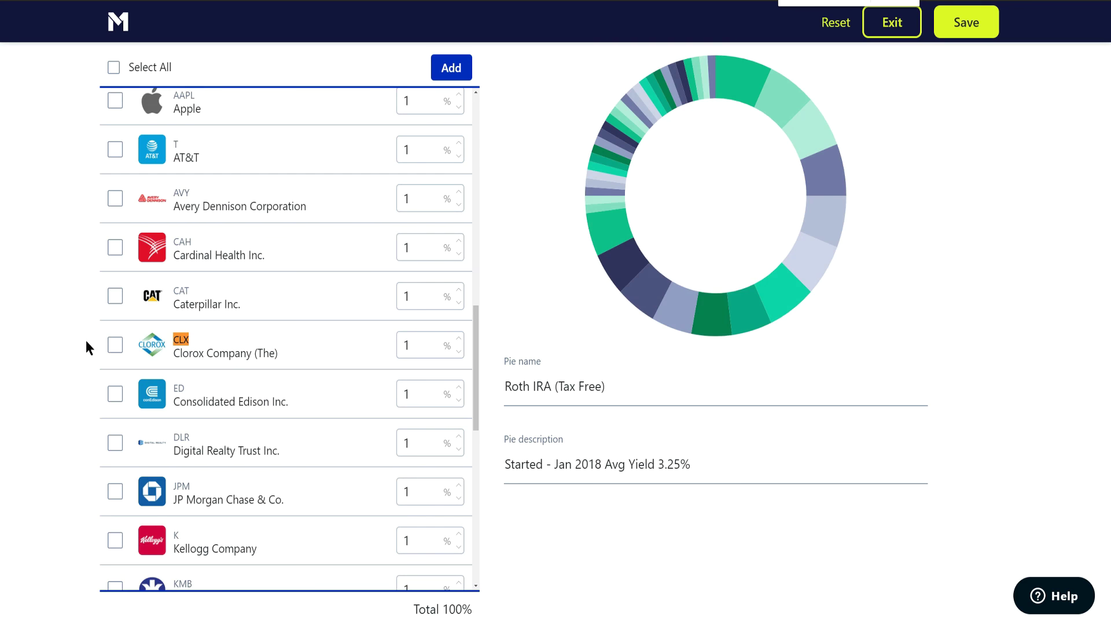
click(115, 345)
click(386, 69)
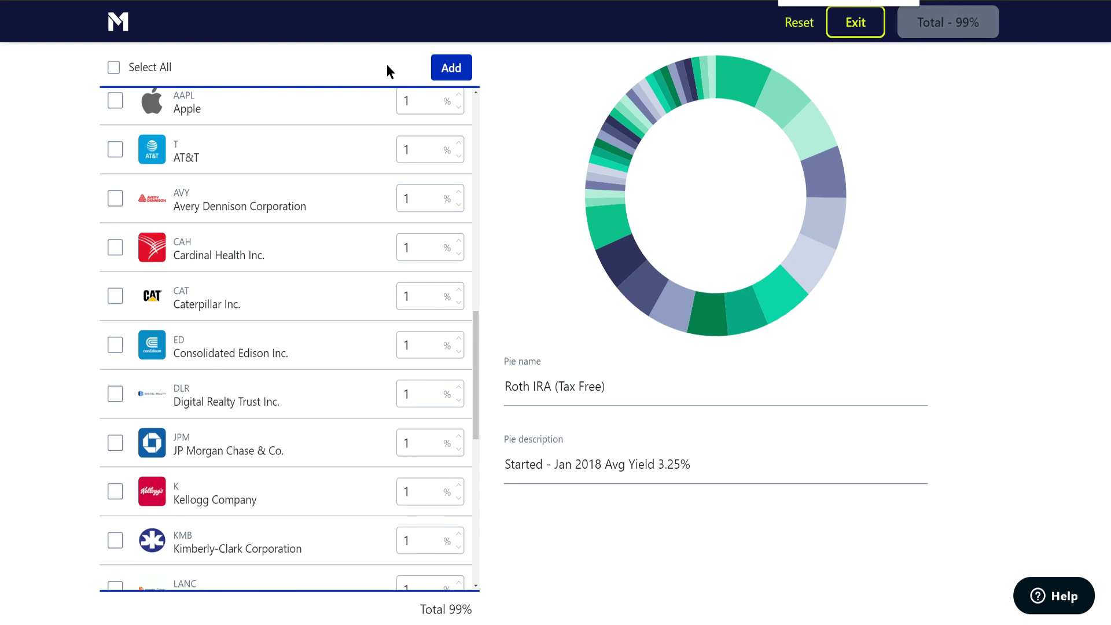
- Raise Apple's target percentage to 2%
double_click(403, 102)
text(2)
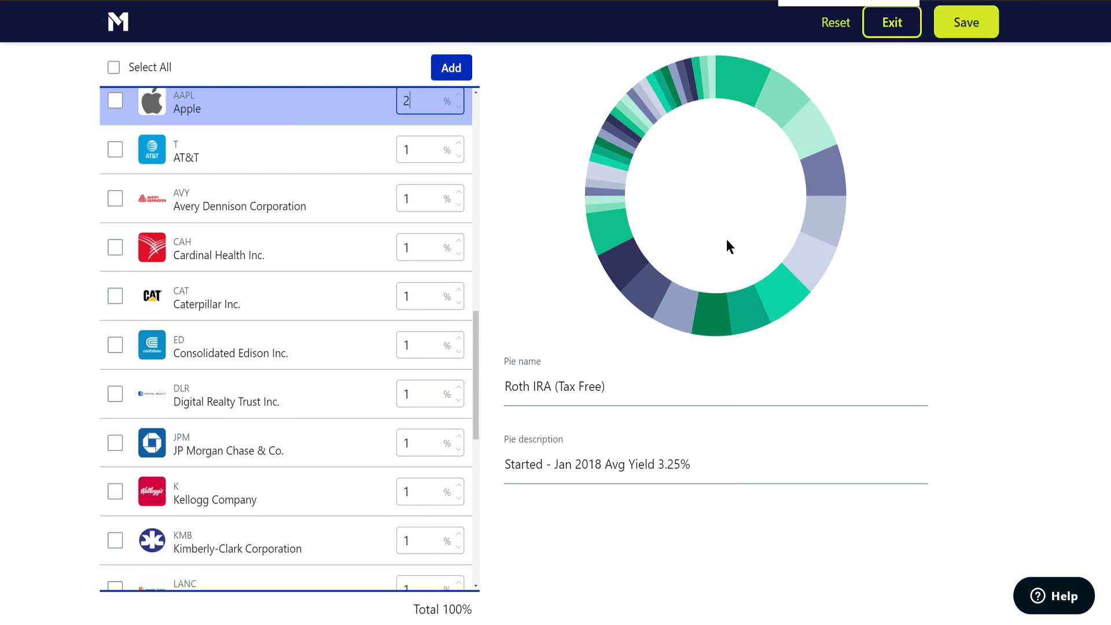
drag(406, 615, 641, 513)
click(641, 513)
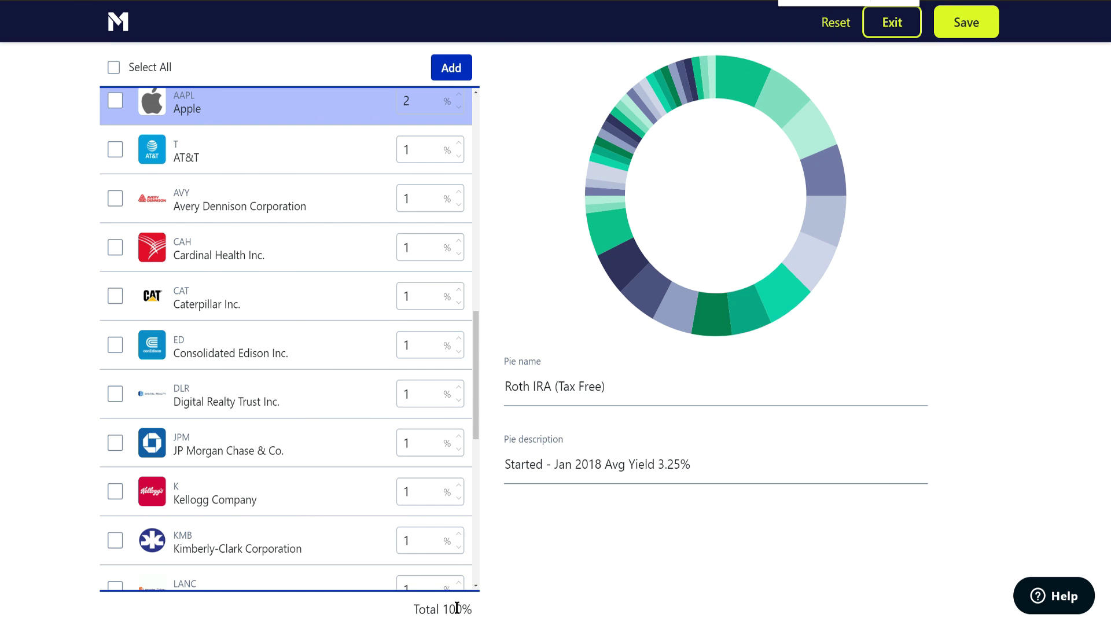
- Attempt to save, read the warning that removed slices will be sold, and cancel
click(966, 8)
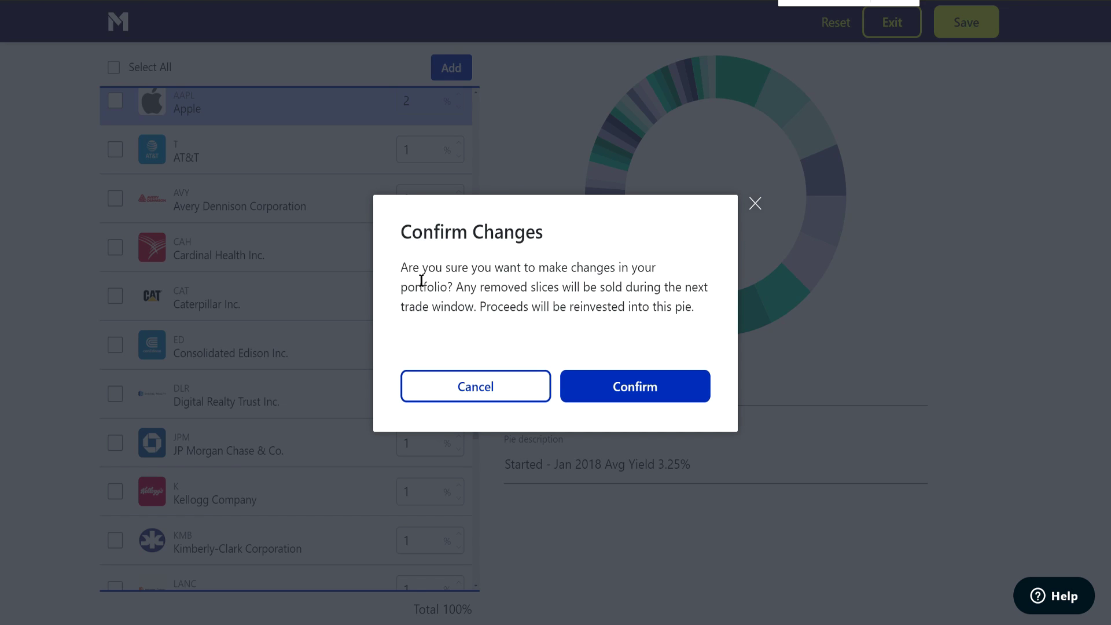
drag(402, 268, 454, 286)
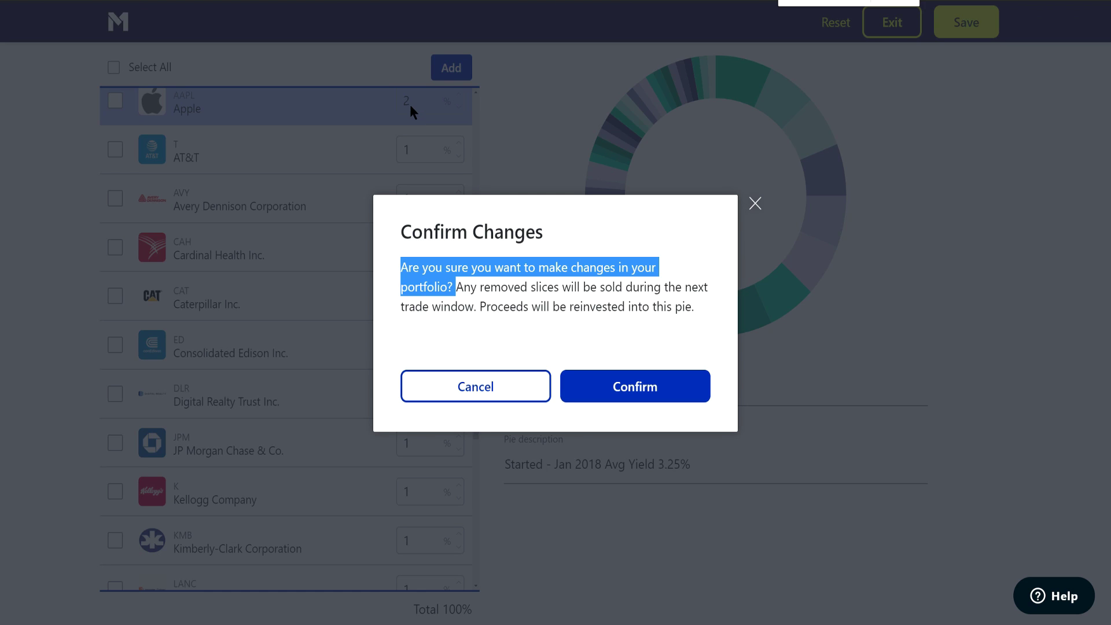
click(464, 287)
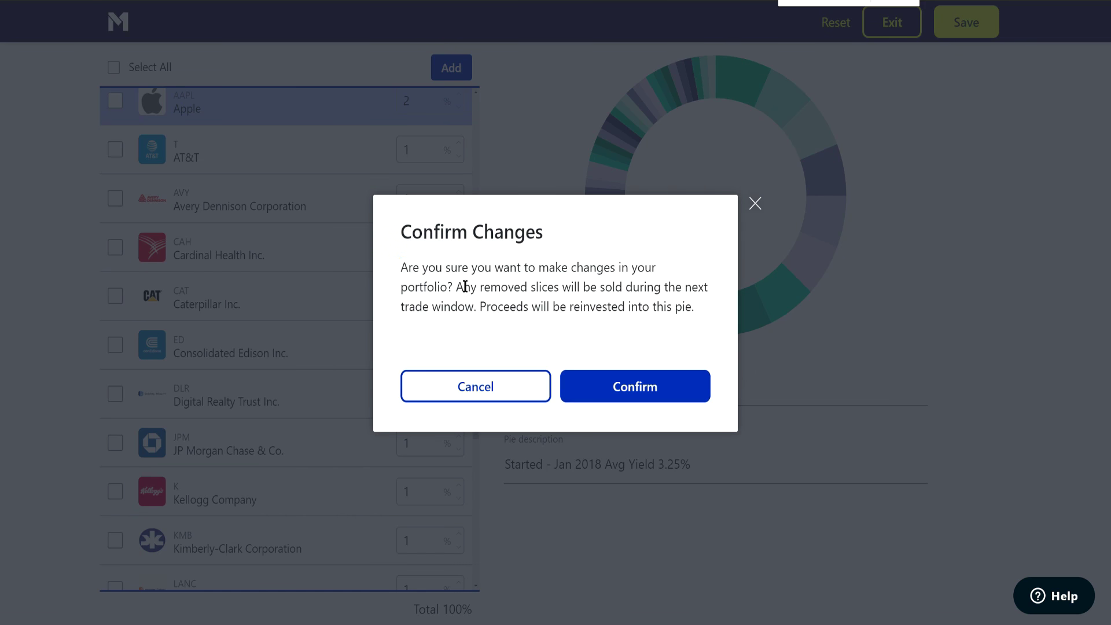
drag(456, 286, 640, 320)
click(499, 300)
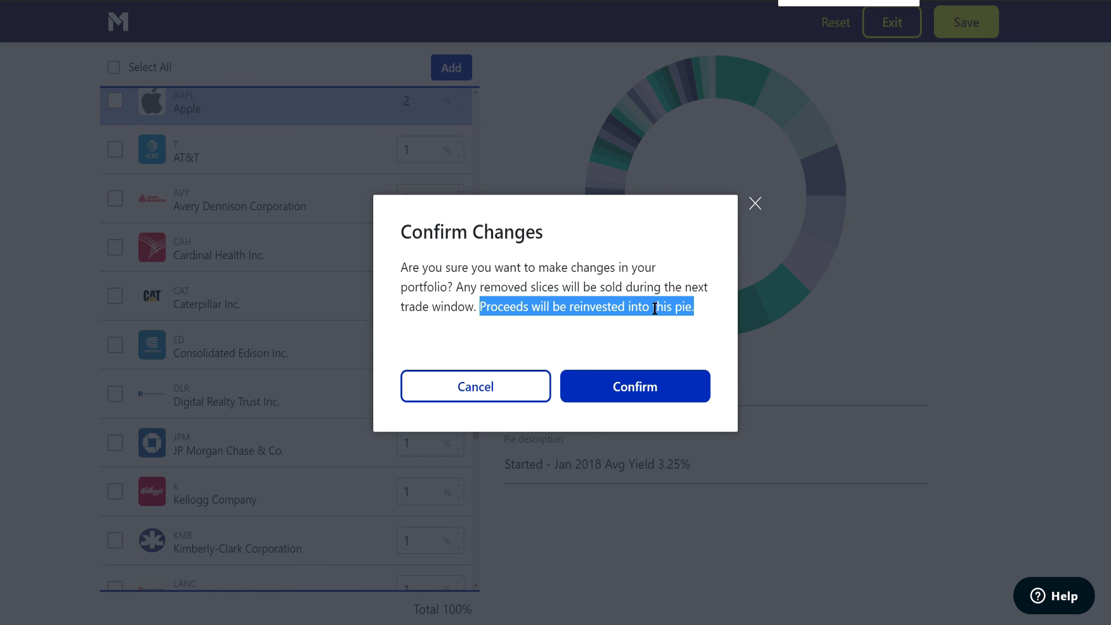
click(486, 399)
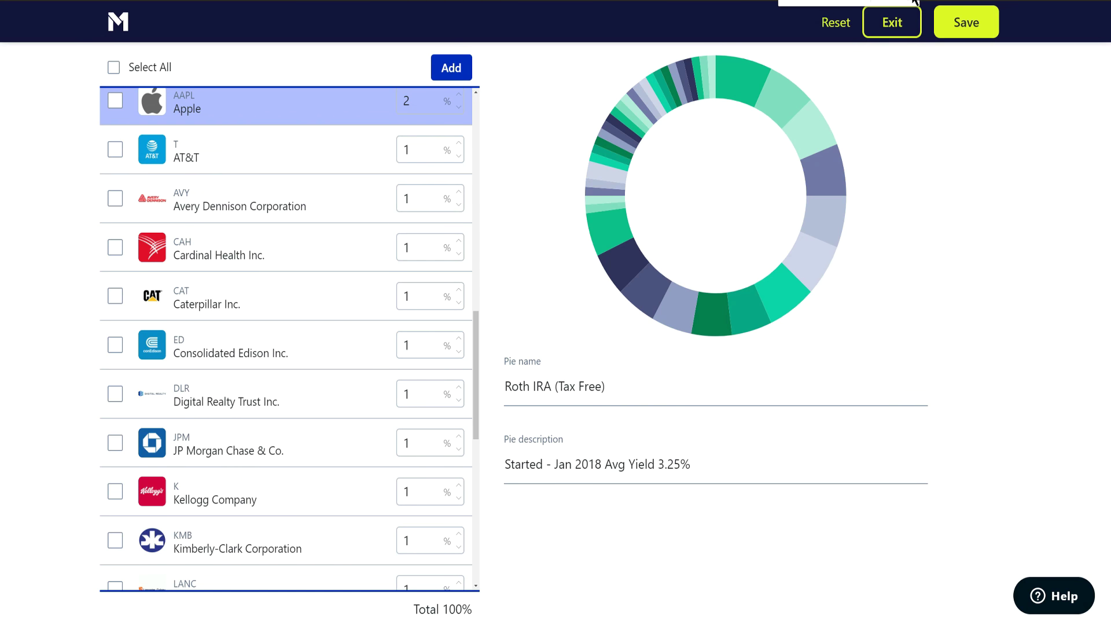
- Exit the pie editor, sort slices by value, and open the Clorox slice
click(891, 23)
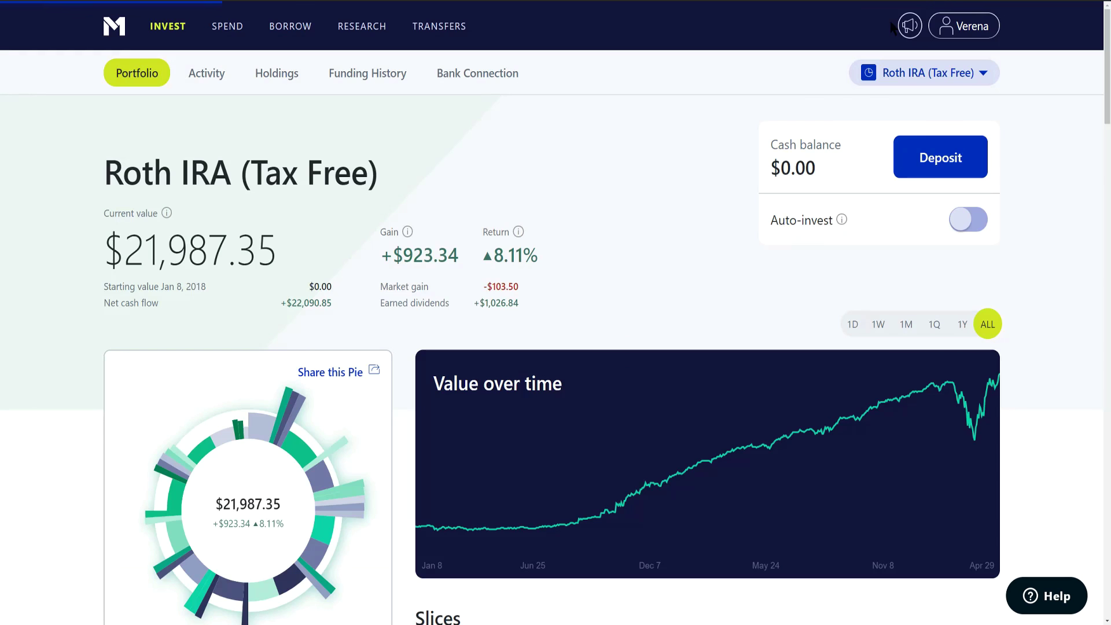
drag(1110, 73, 1110, 197)
scroll(962, 142, up, 1)
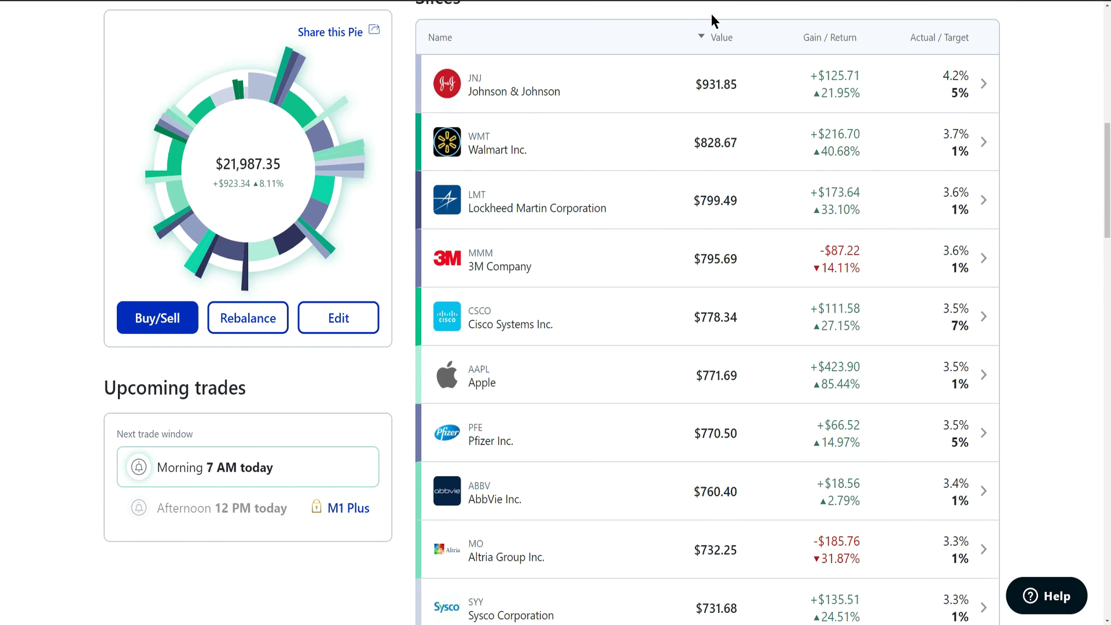
click(717, 37)
mouse_move(533, 124)
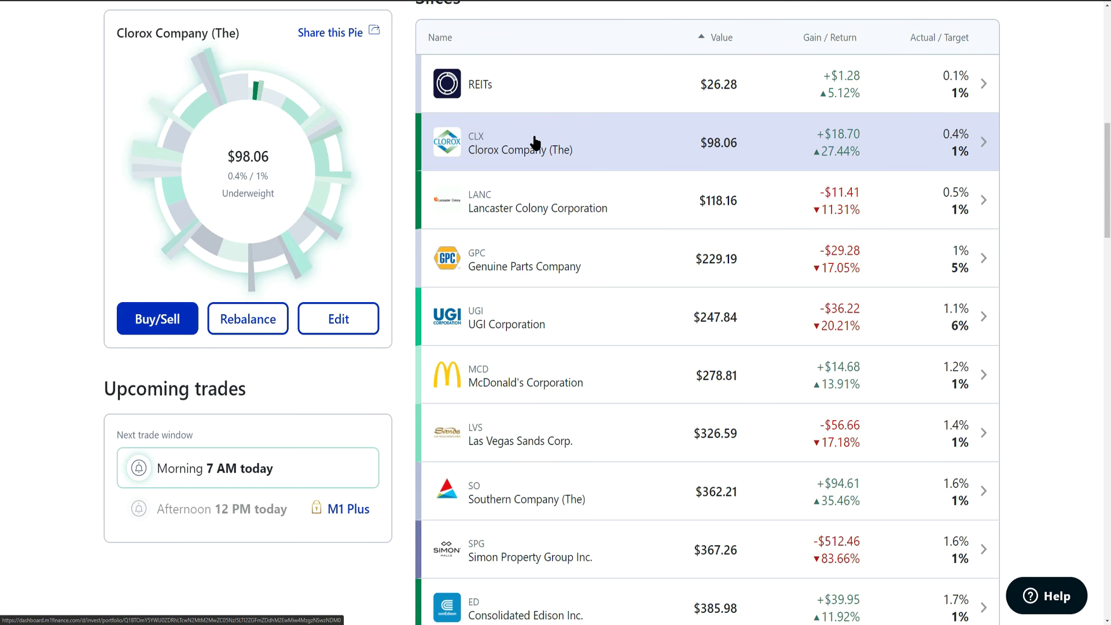
click(520, 148)
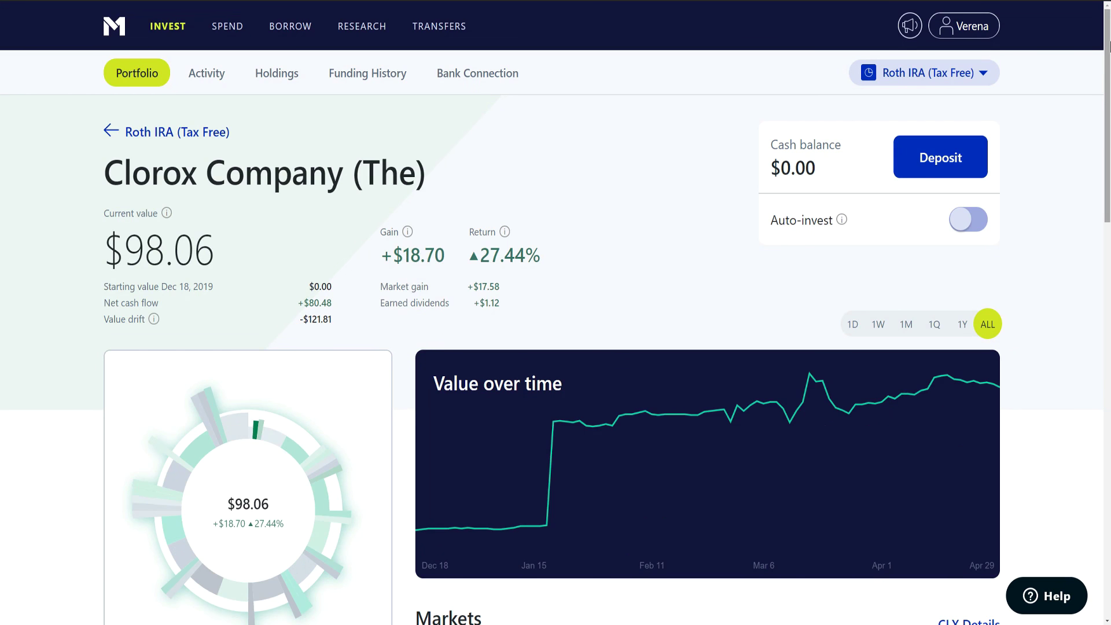
- Start a Clorox sell order and enter a $150 amount
scroll(957, 157, down, 5)
click(255, 363)
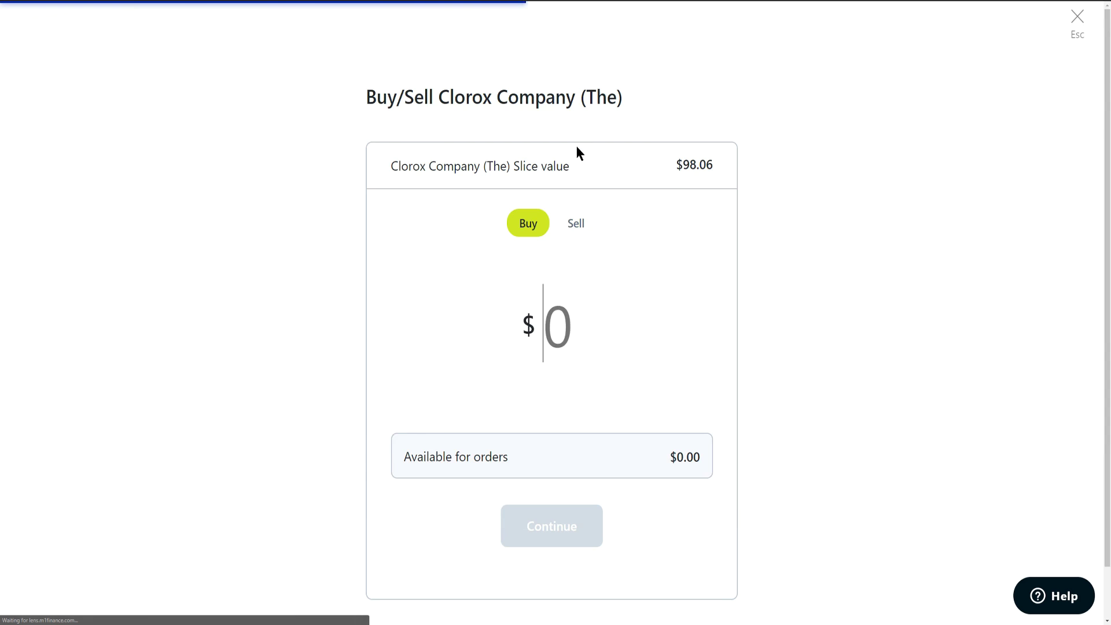
click(583, 225)
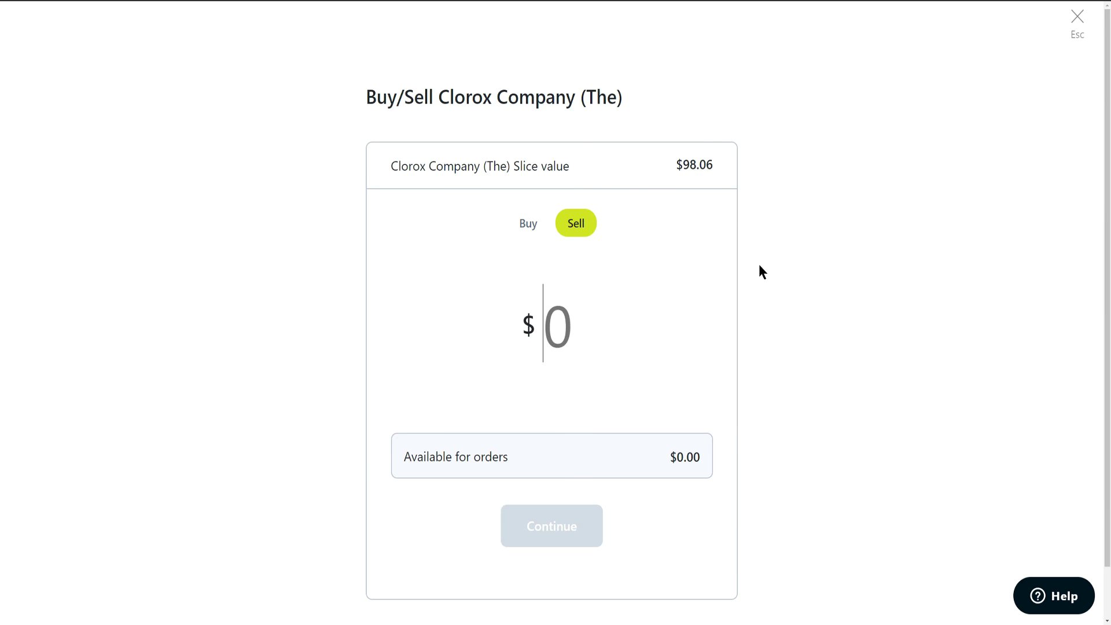
drag(672, 169, 720, 173)
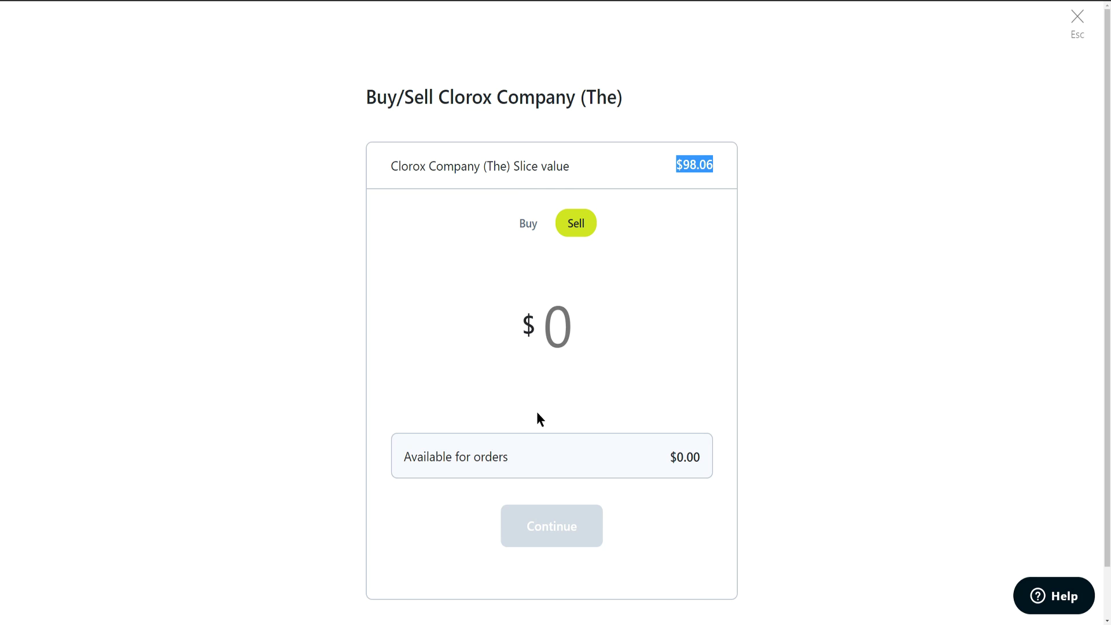
click(556, 332)
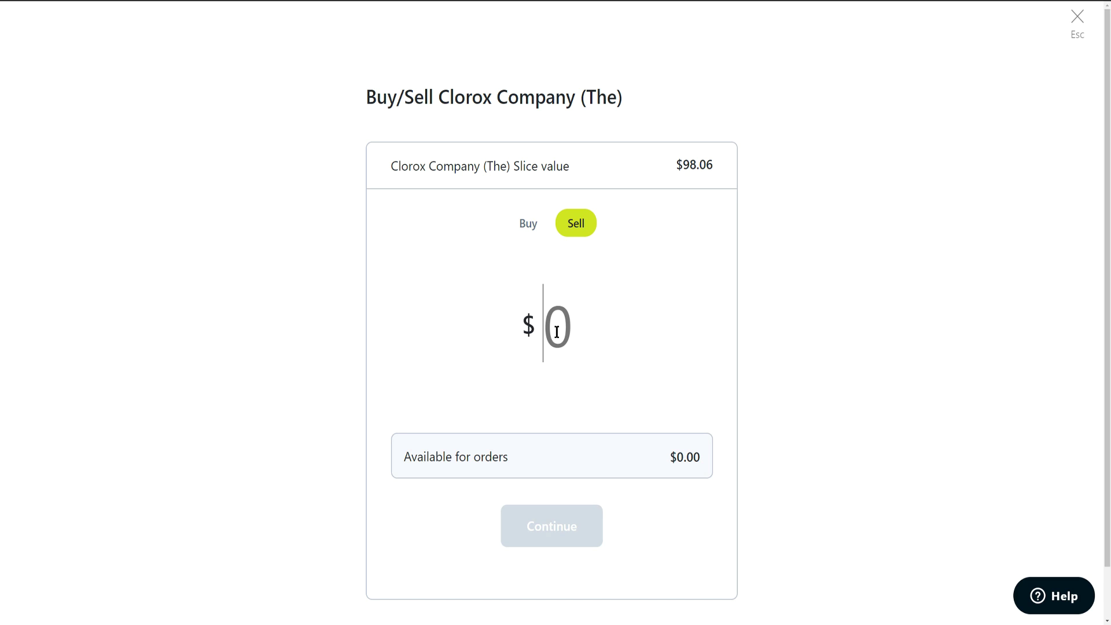
text(15)
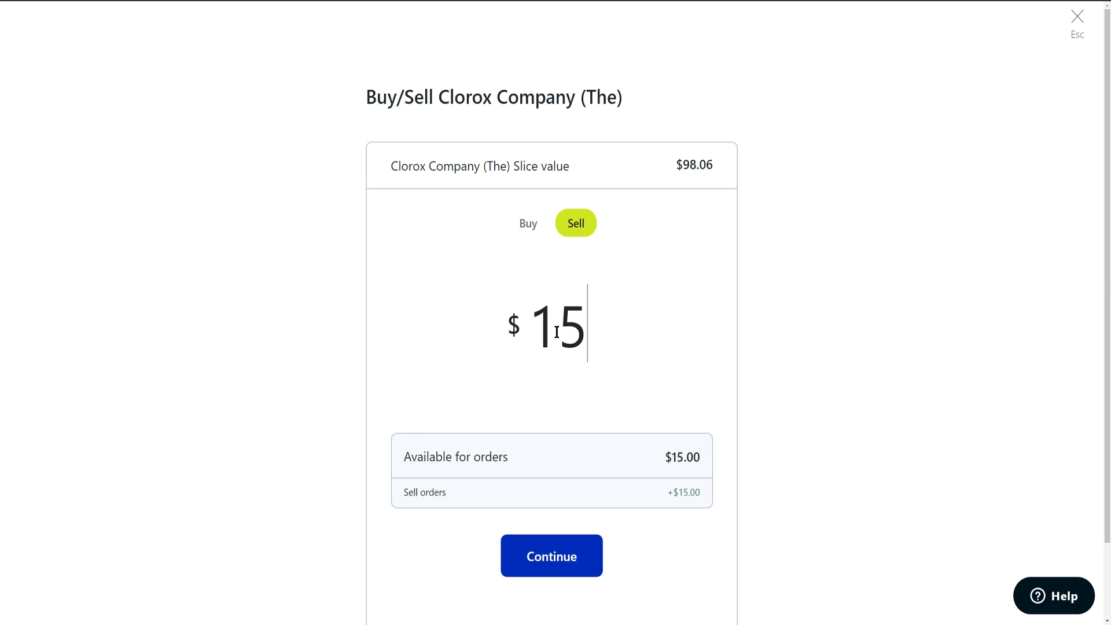
text(0)
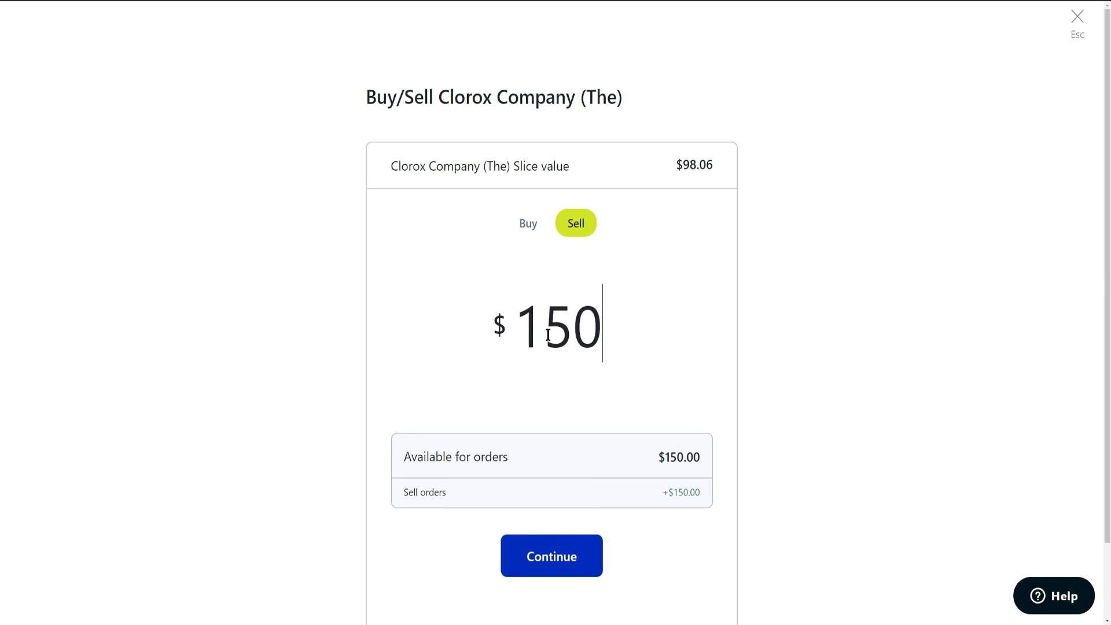
drag(675, 165, 713, 164)
drag(503, 324, 613, 325)
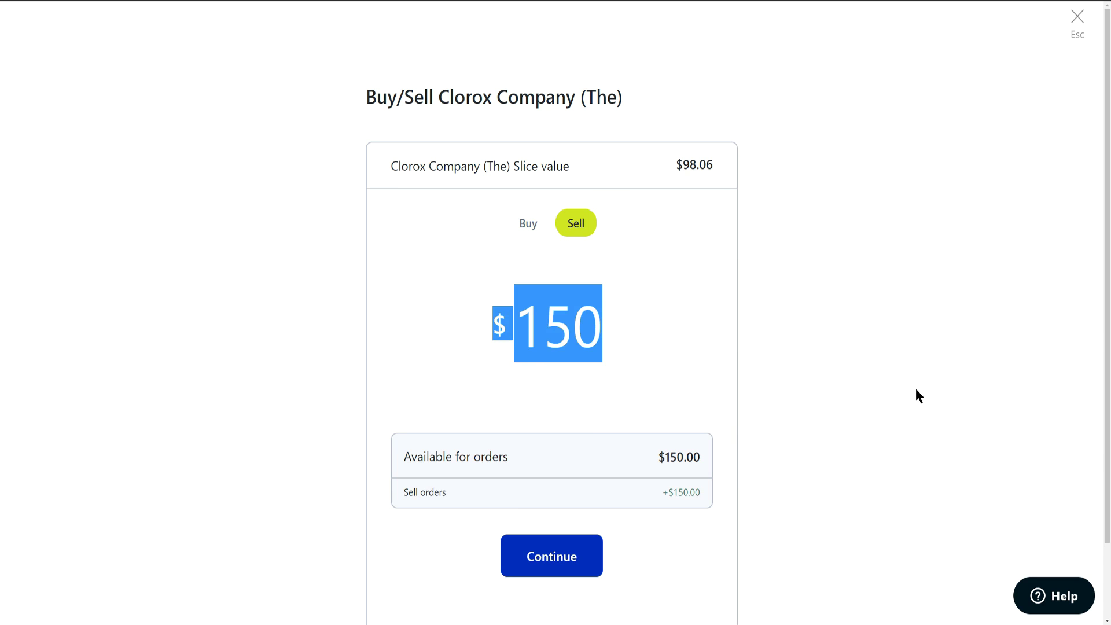
- Review and confirm the $150 Clorox sell, then dismiss the submitted confirmation
click(547, 560)
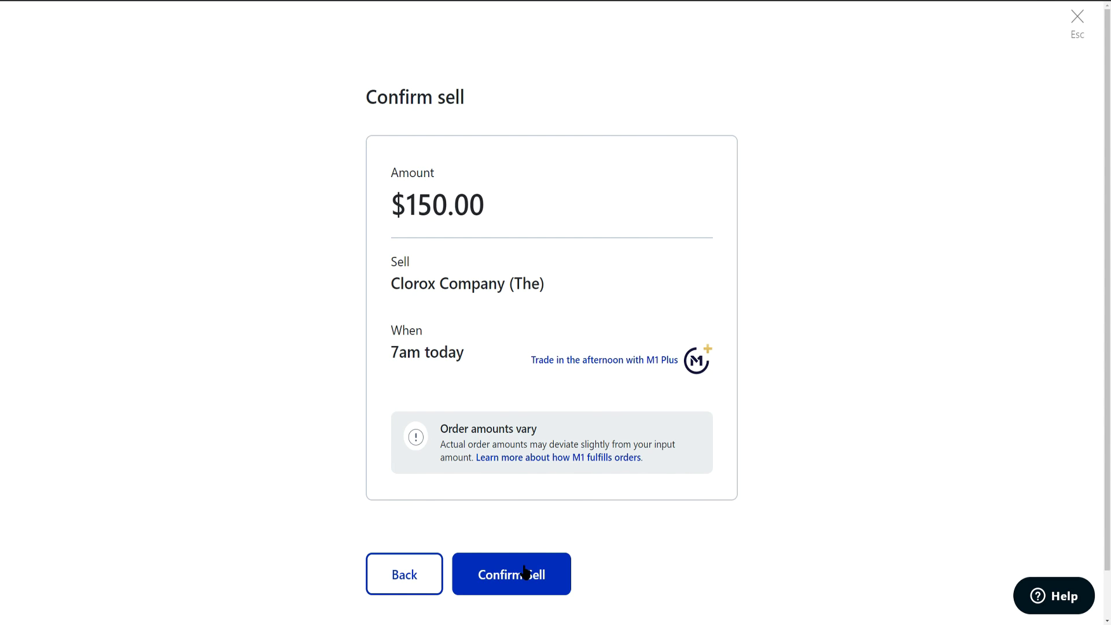
click(526, 568)
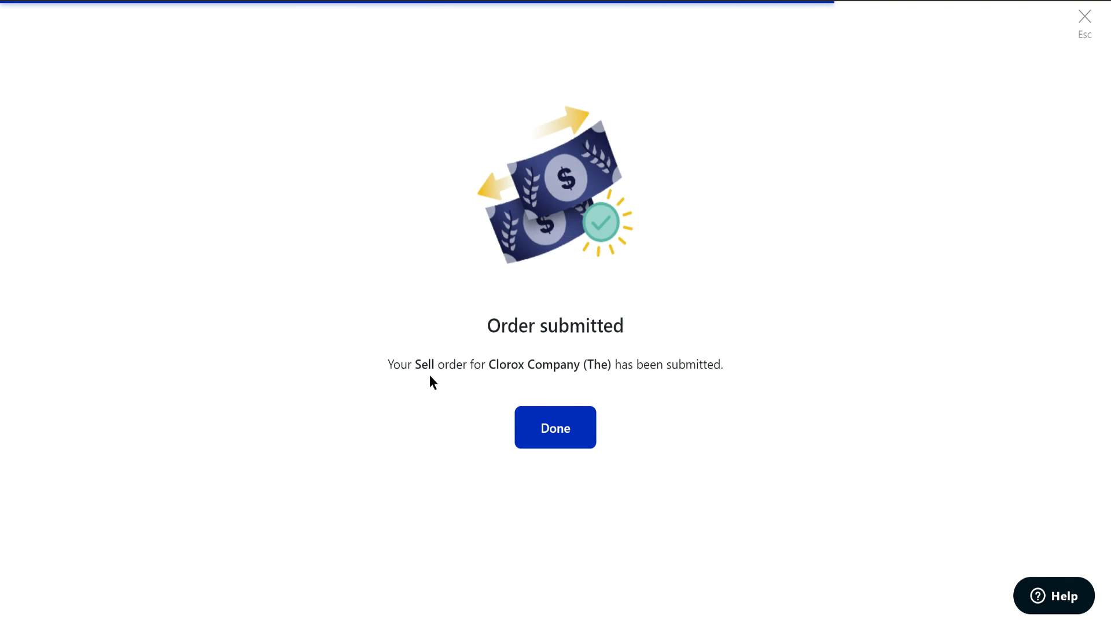
click(570, 440)
drag(1109, 87, 1109, 94)
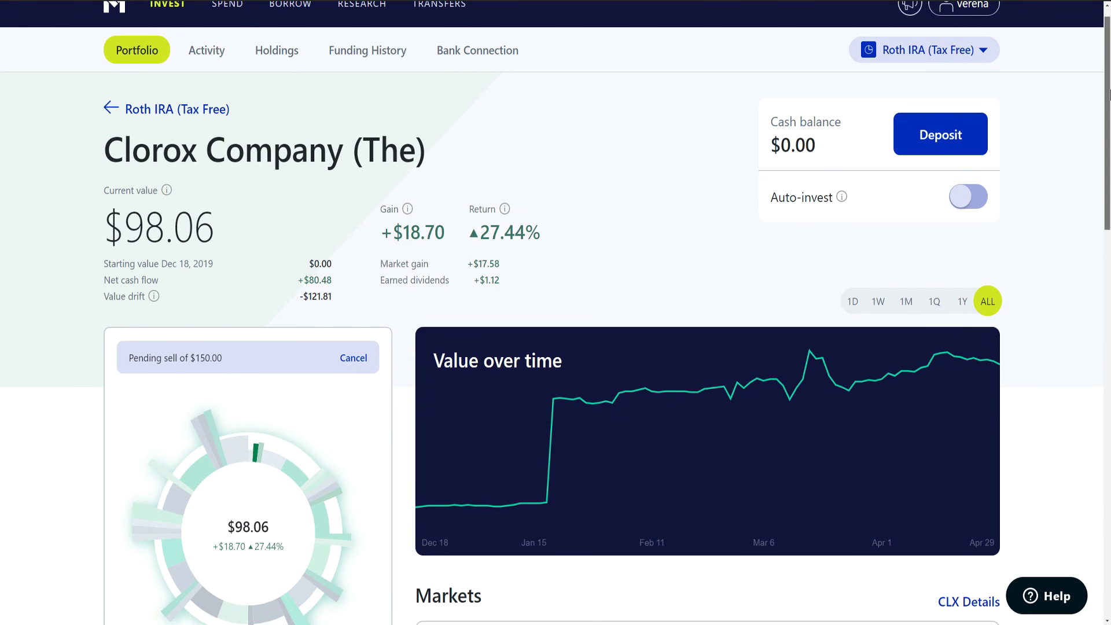
- Return to the $21,987.35 Roth IRA overview and scroll to its Slices table
click(119, 49)
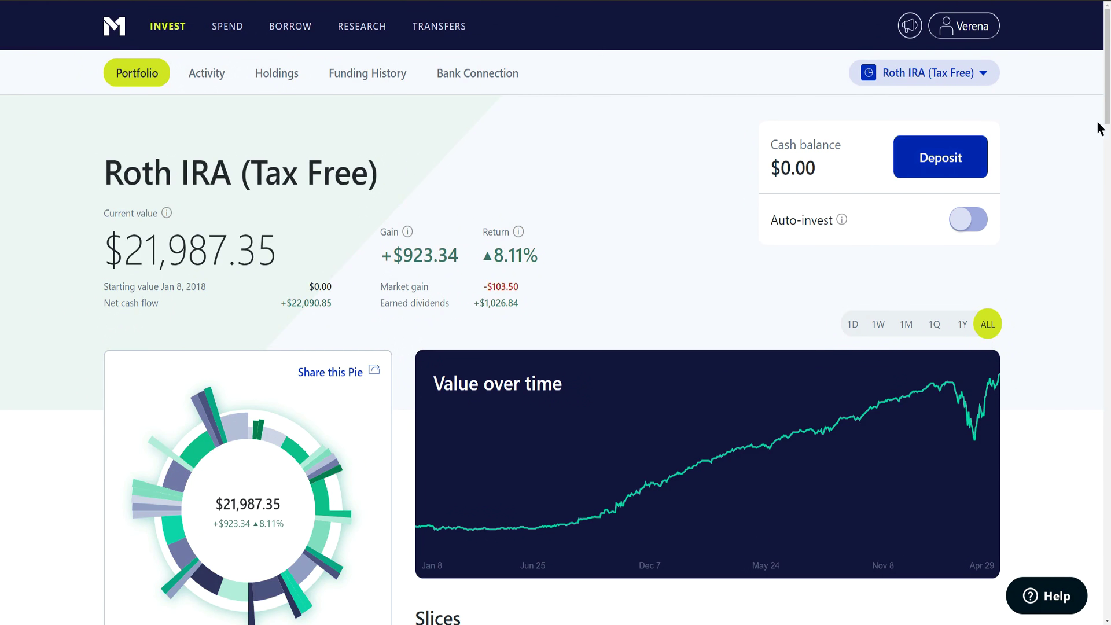
drag(1109, 73, 1110, 88)
scroll(1109, 88, down, 8)
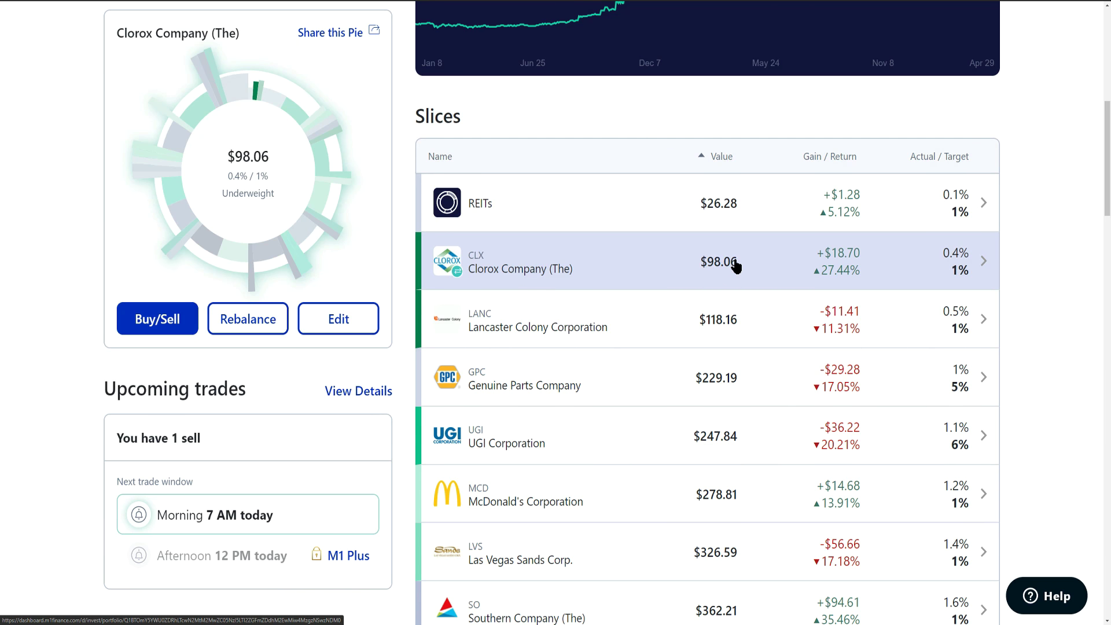
click(353, 315)
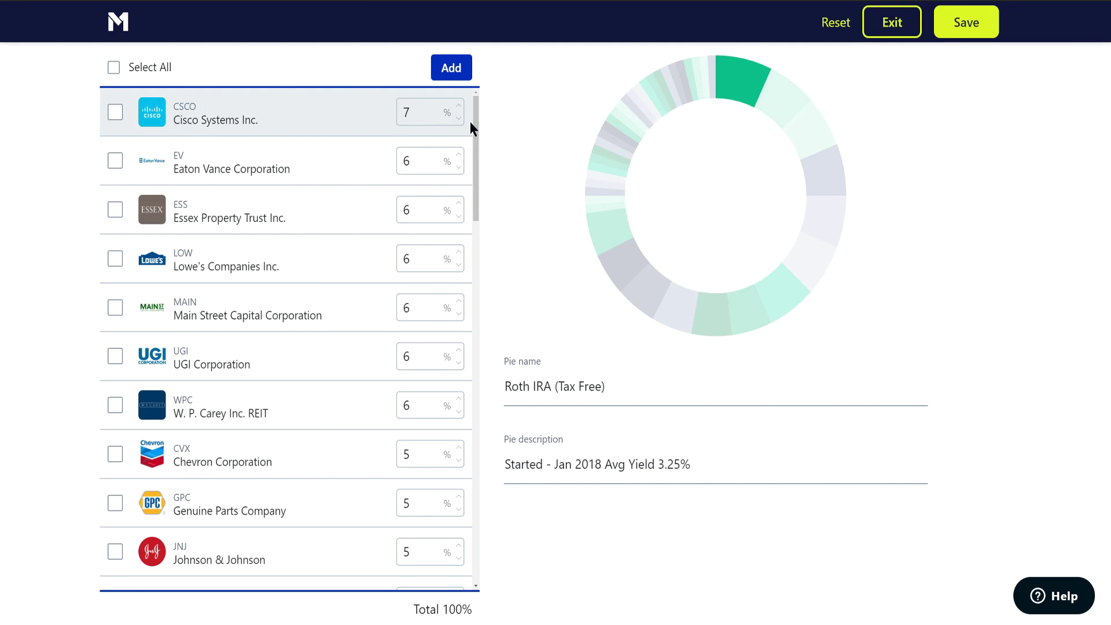
drag(477, 115, 497, 359)
click(114, 202)
click(396, 68)
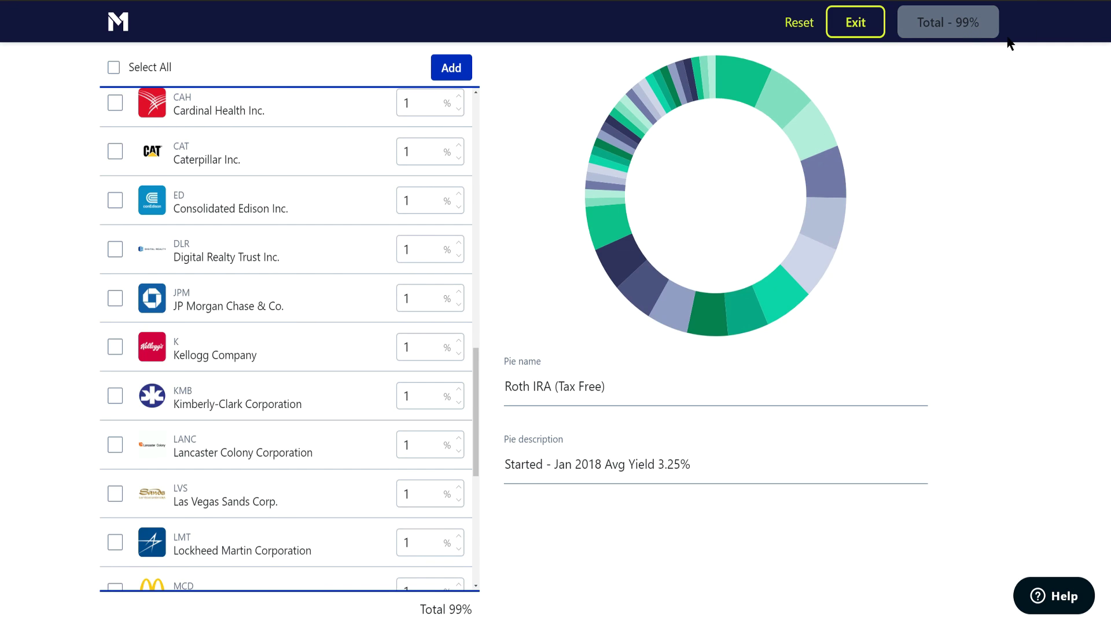
double_click(410, 151)
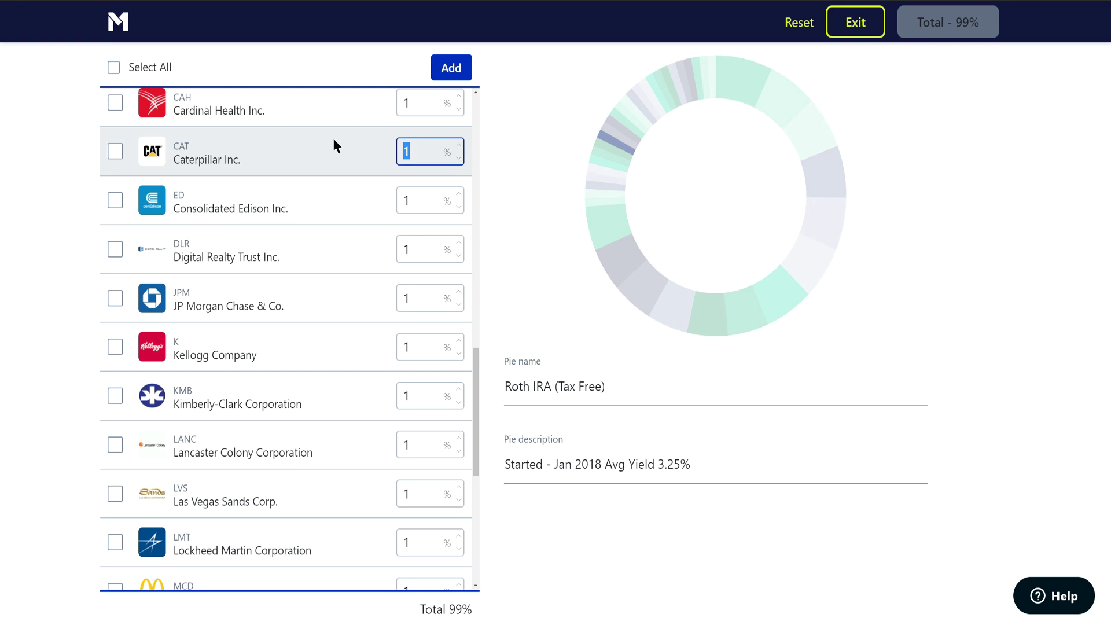
text(2)
click(964, 24)
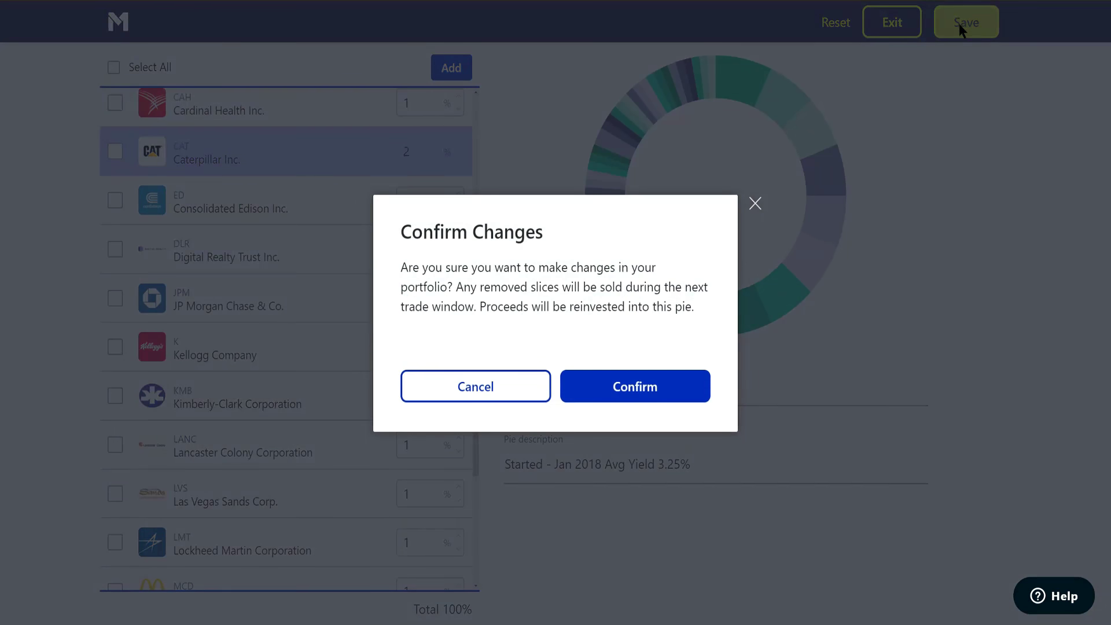
click(494, 383)
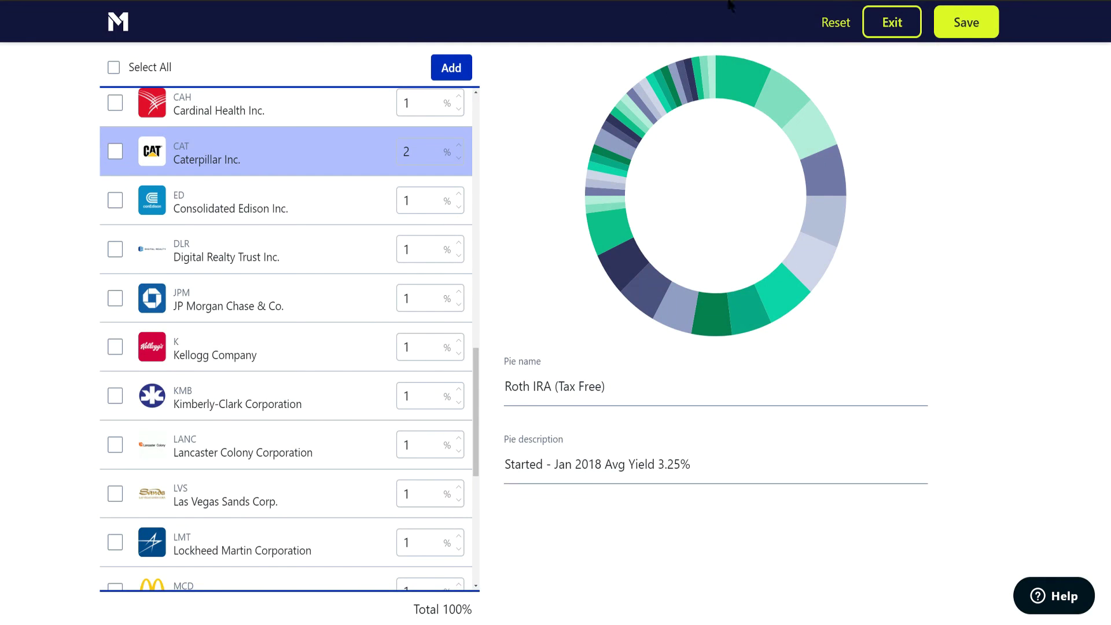
click(890, 23)
drag(1109, 99, 1109, 123)
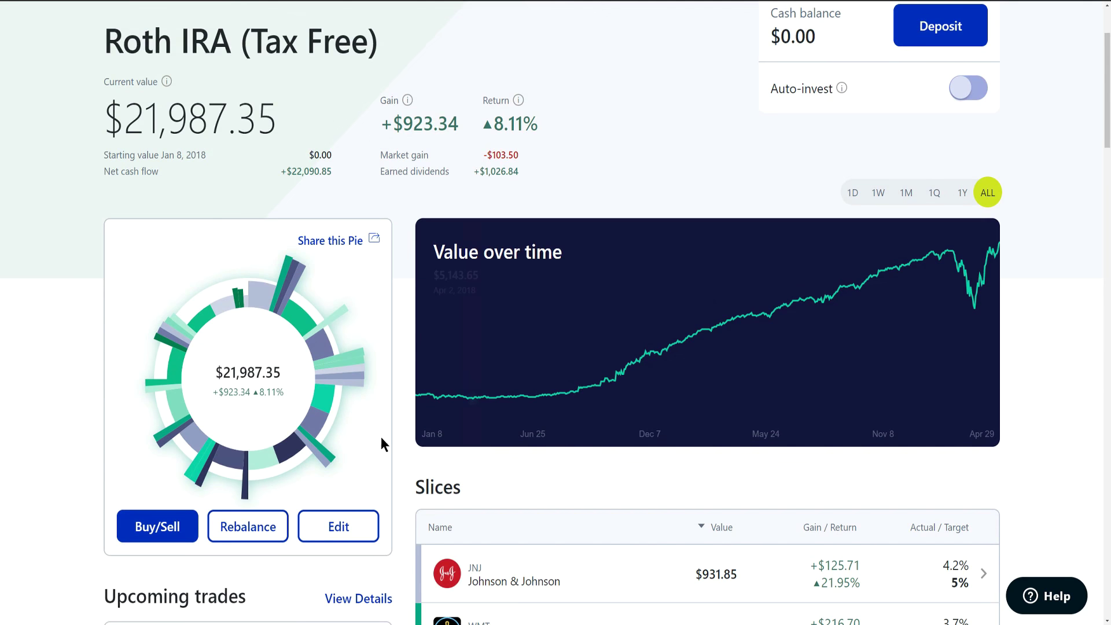
scroll(290, 132, up, 3)
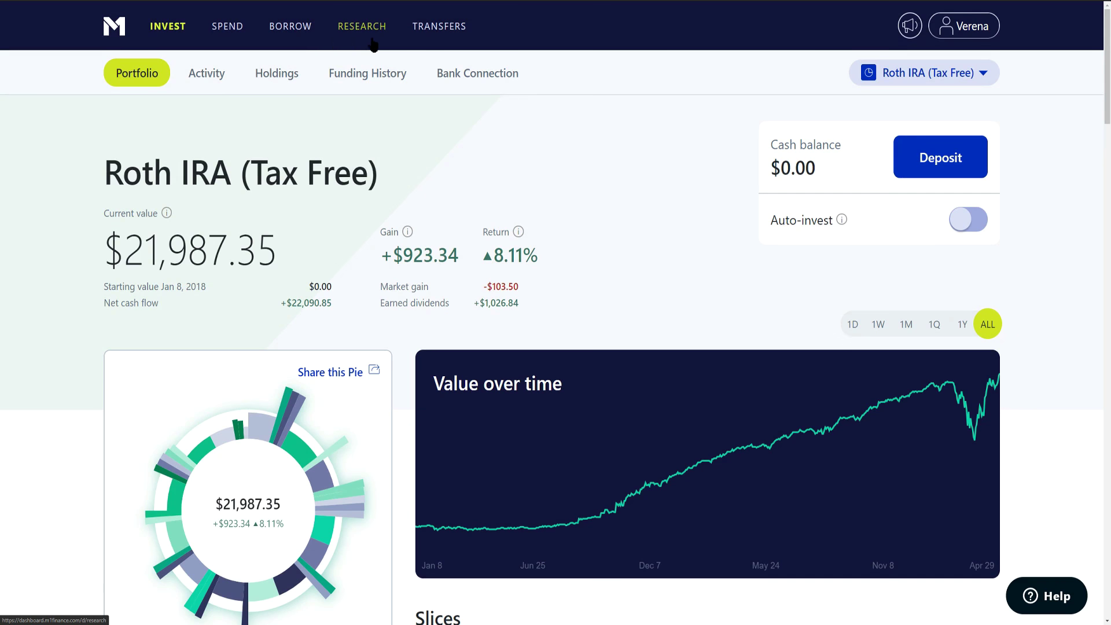
- Open the pie editor and add Microsoft as a new slice via the basket
scroll(430, 308, down, 5)
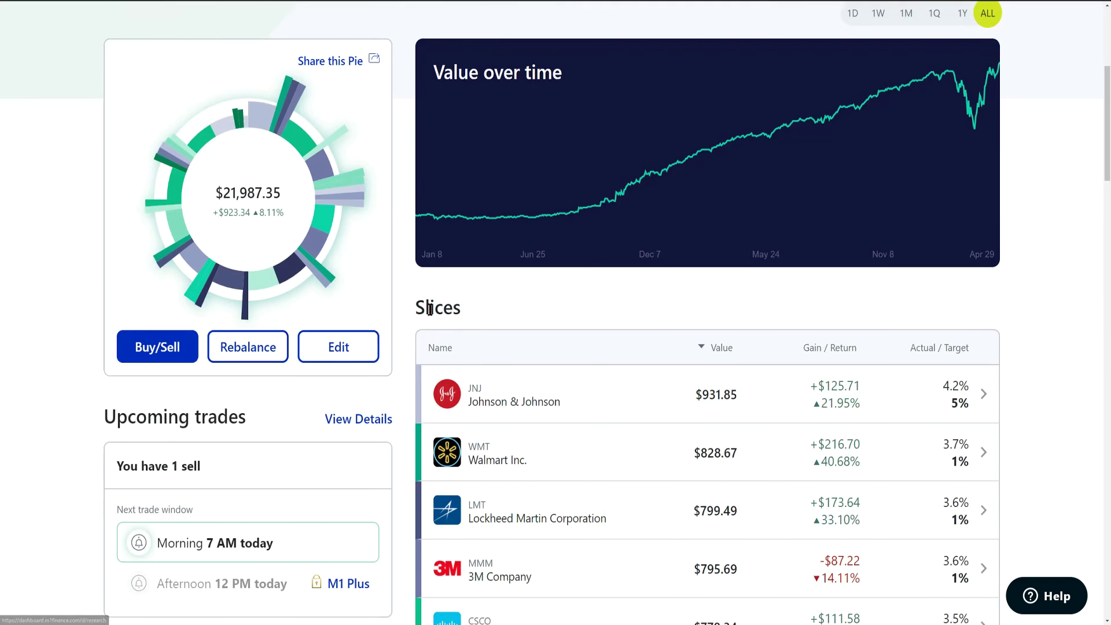
click(346, 349)
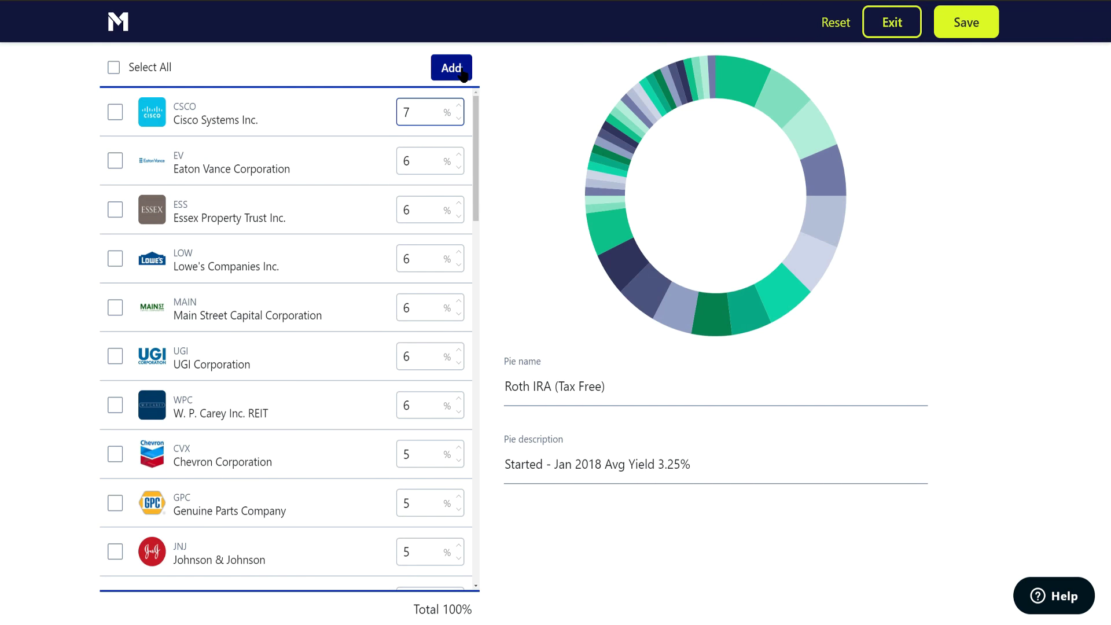
click(458, 68)
click(352, 160)
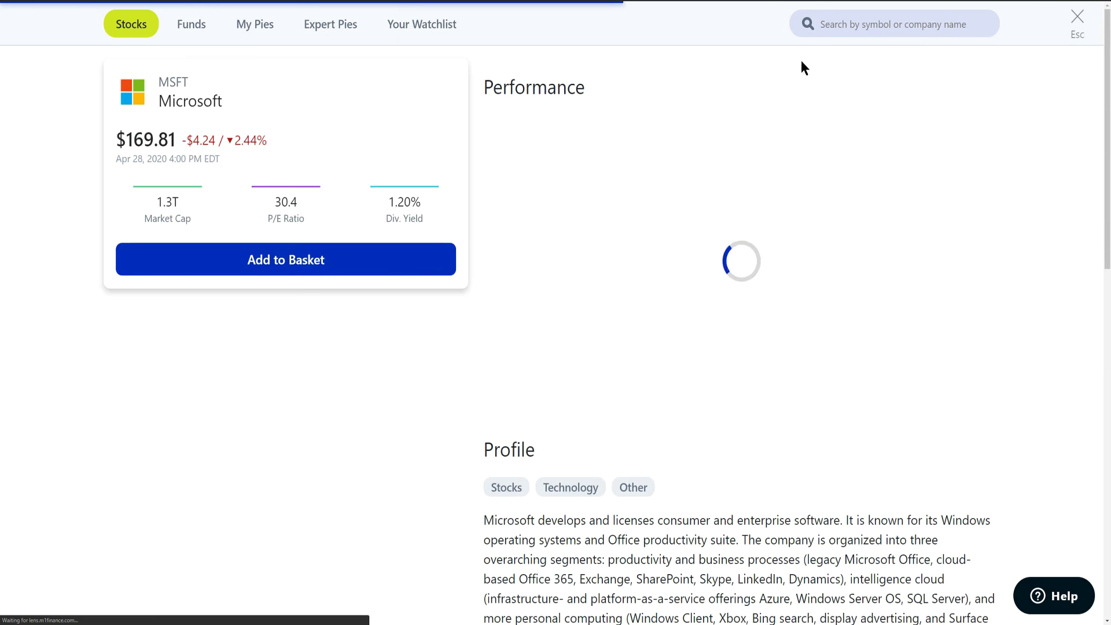
click(292, 261)
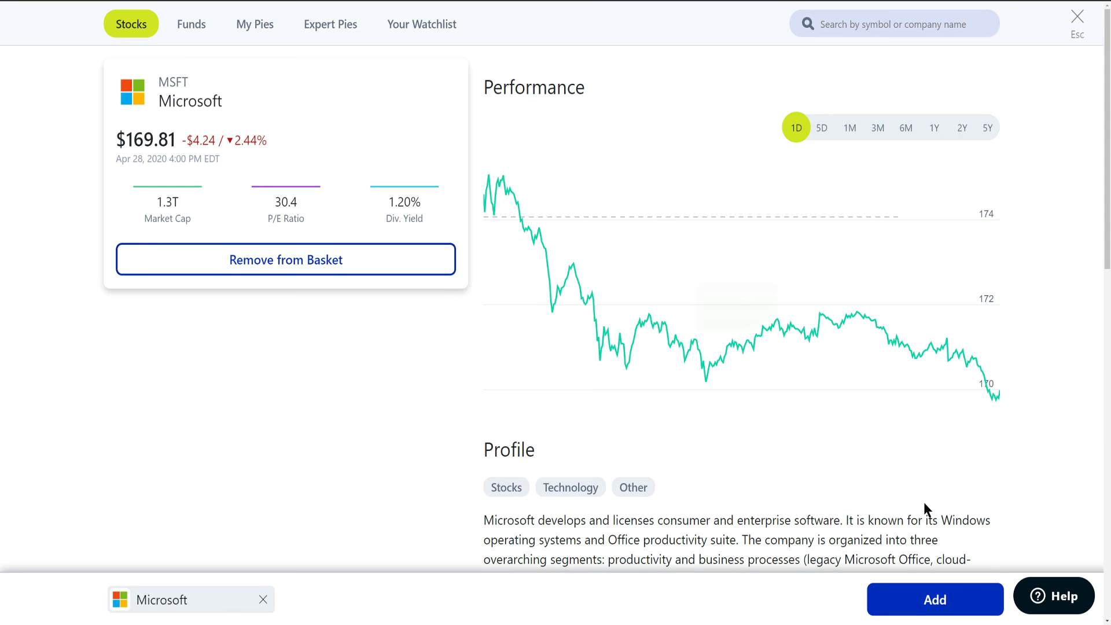
click(909, 595)
- Set Microsoft to 1% and Cisco from 7% to 6%, then save and confirm
double_click(407, 112)
text(1)
click(416, 161)
key(BackSpace)
text(6)
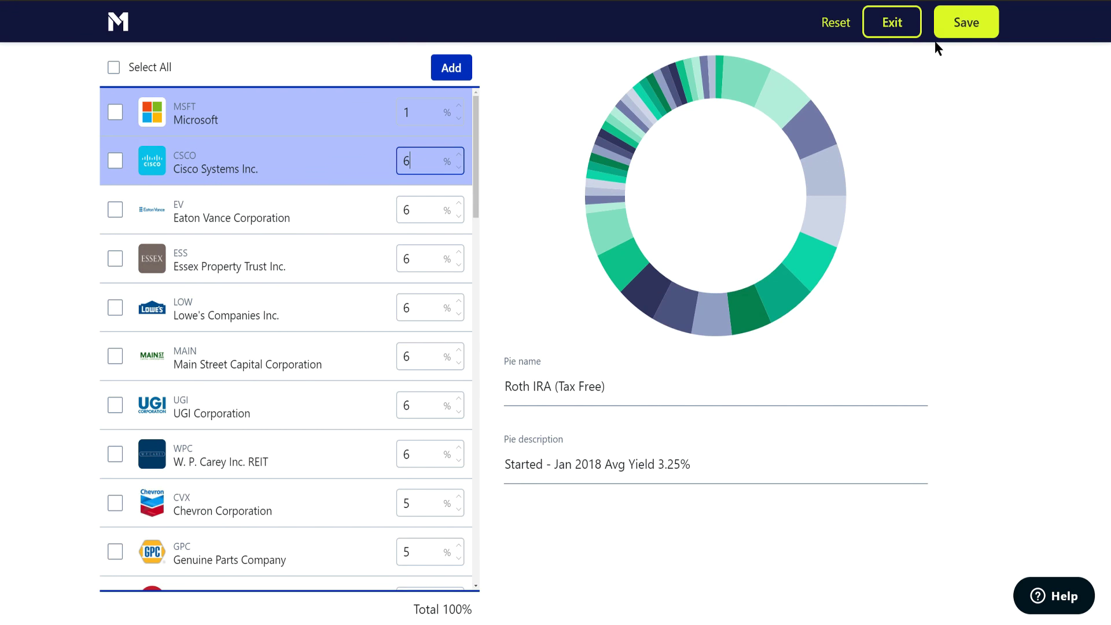
click(957, 26)
click(662, 377)
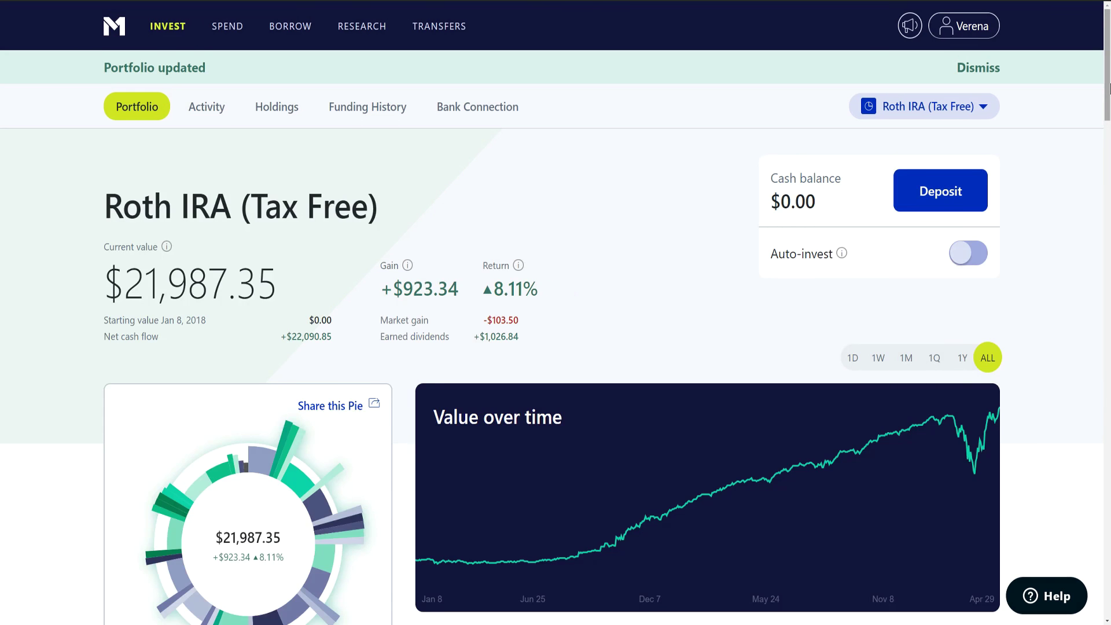
- Sort slices by value ascending so the $0.00 Microsoft slice leads, then reopen the pie editor
drag(1107, 86, 1107, 193)
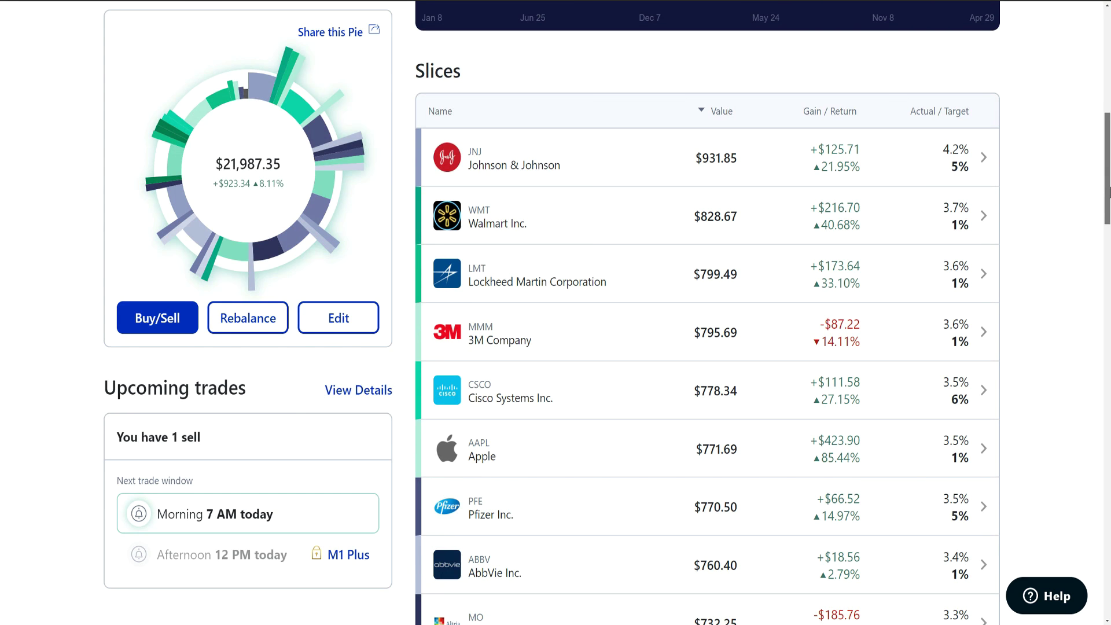
click(720, 108)
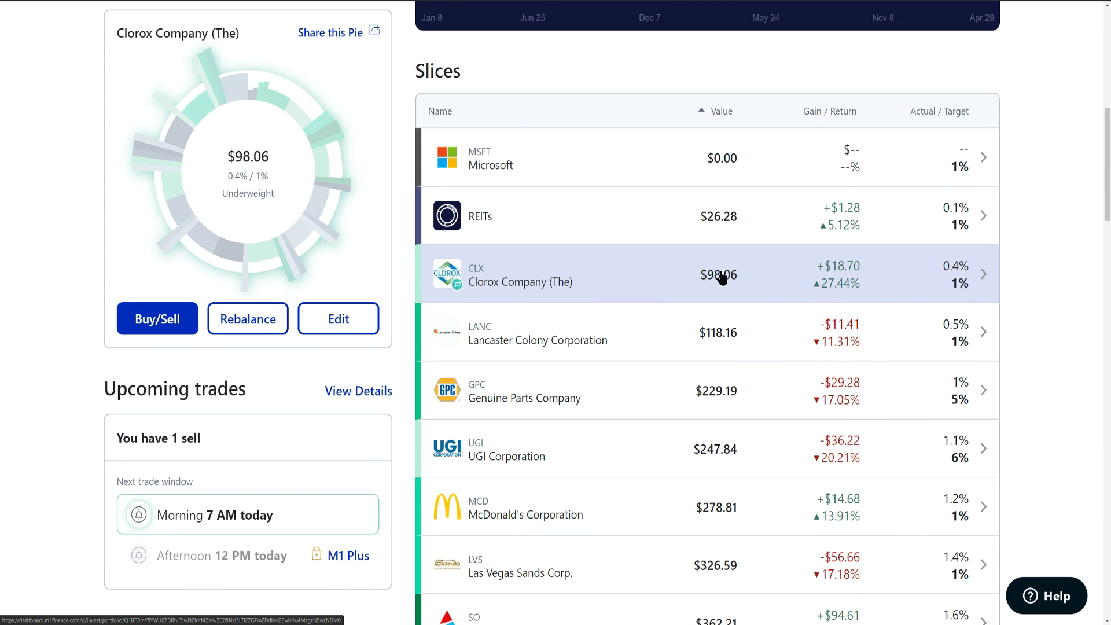
click(338, 319)
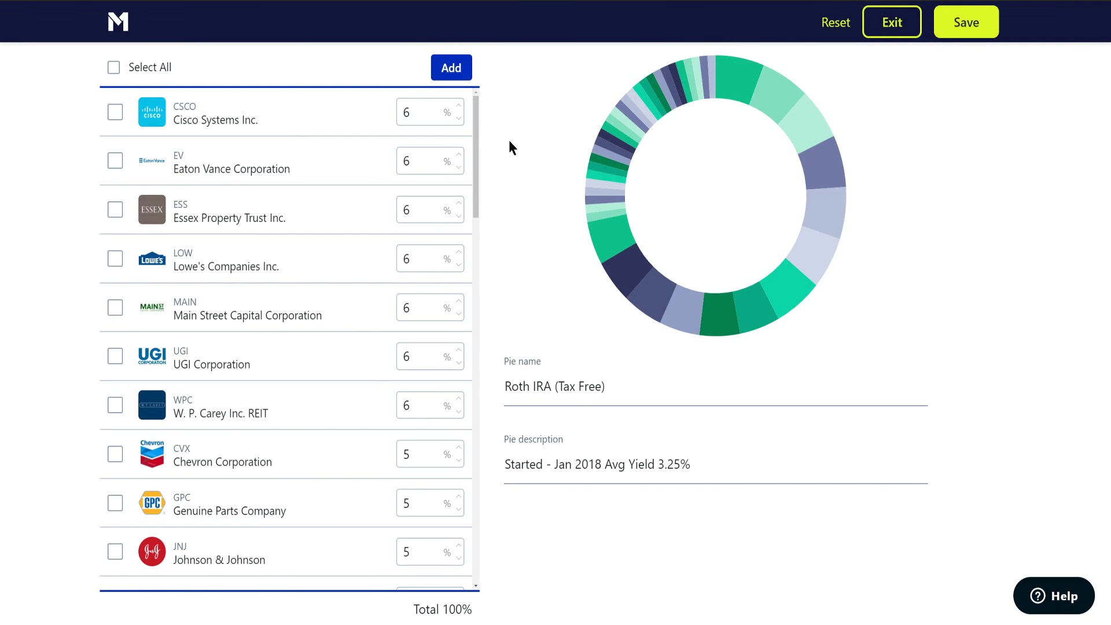
- Find the MSFT slice in the Roth IRA pie editor and remove it
key(ctrl+f)
text(msft)
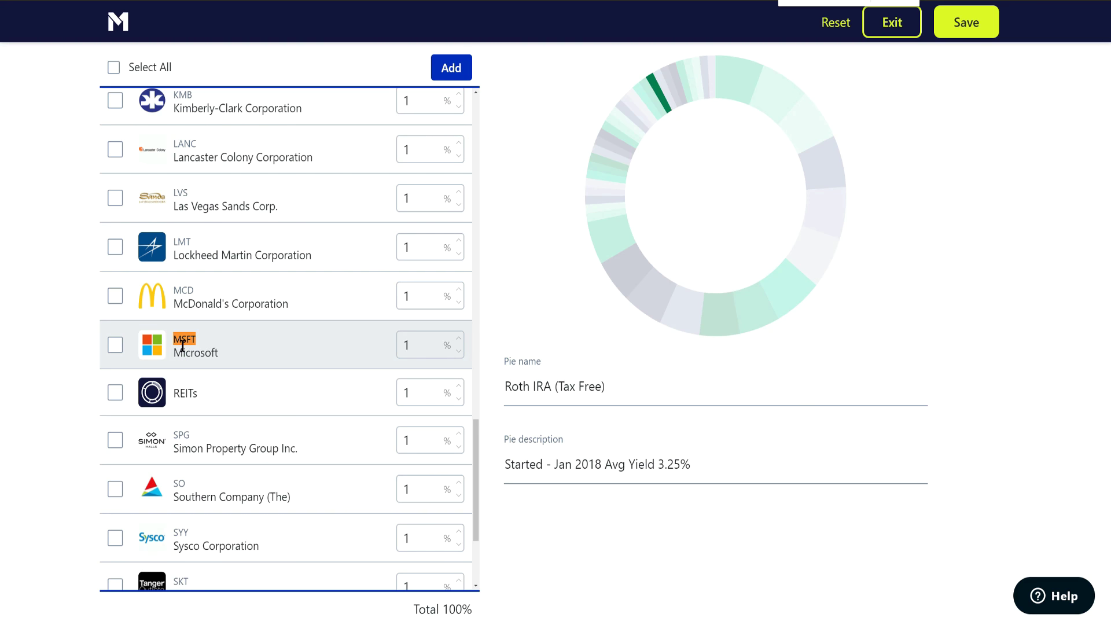
click(115, 345)
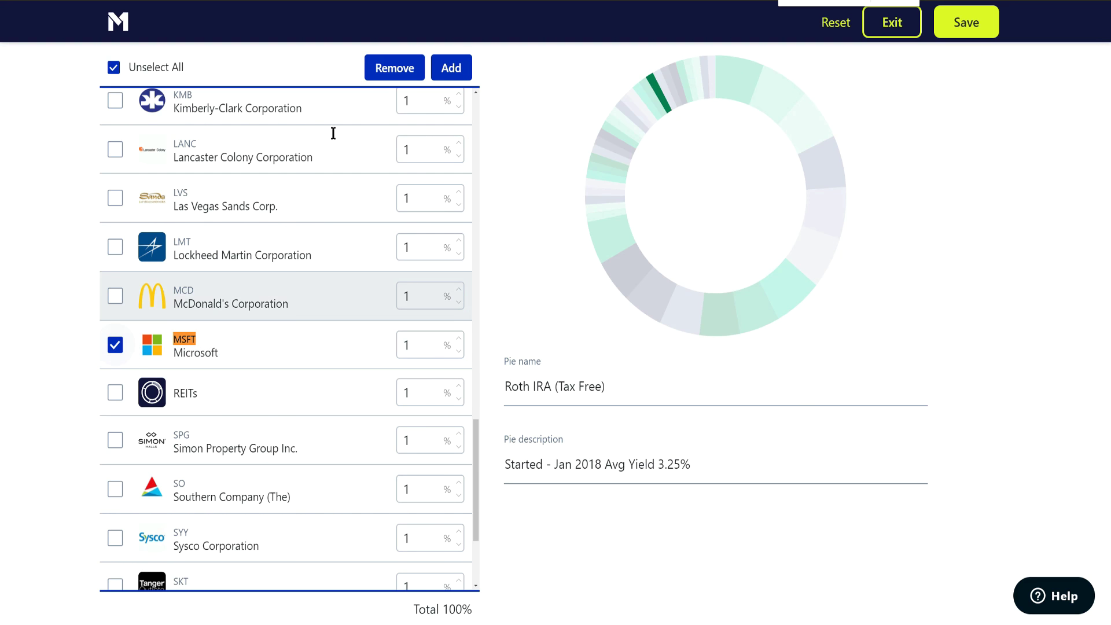
click(391, 75)
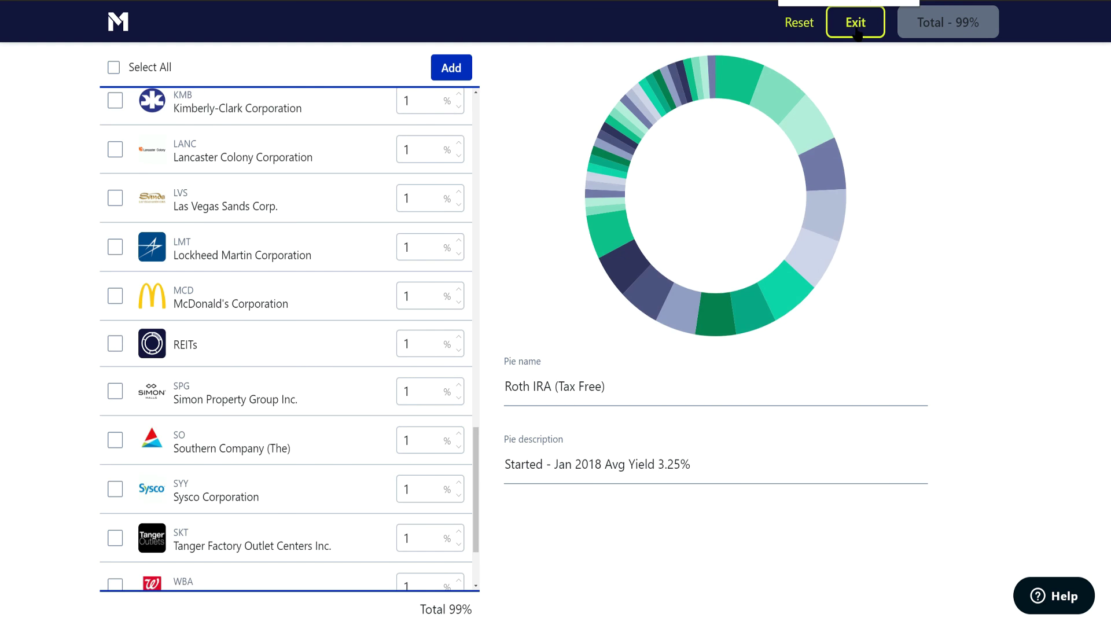
- Change Cisco's slice target from 6% back to 7%
scroll(411, 208, up, 20)
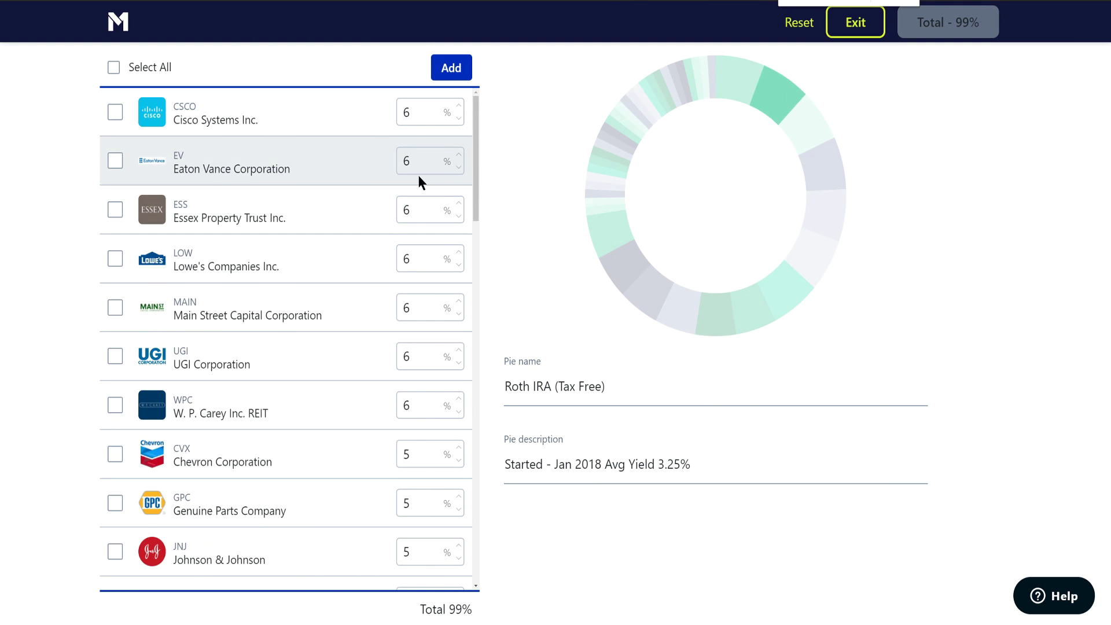
click(408, 115)
key(BackSpace)
text(7)
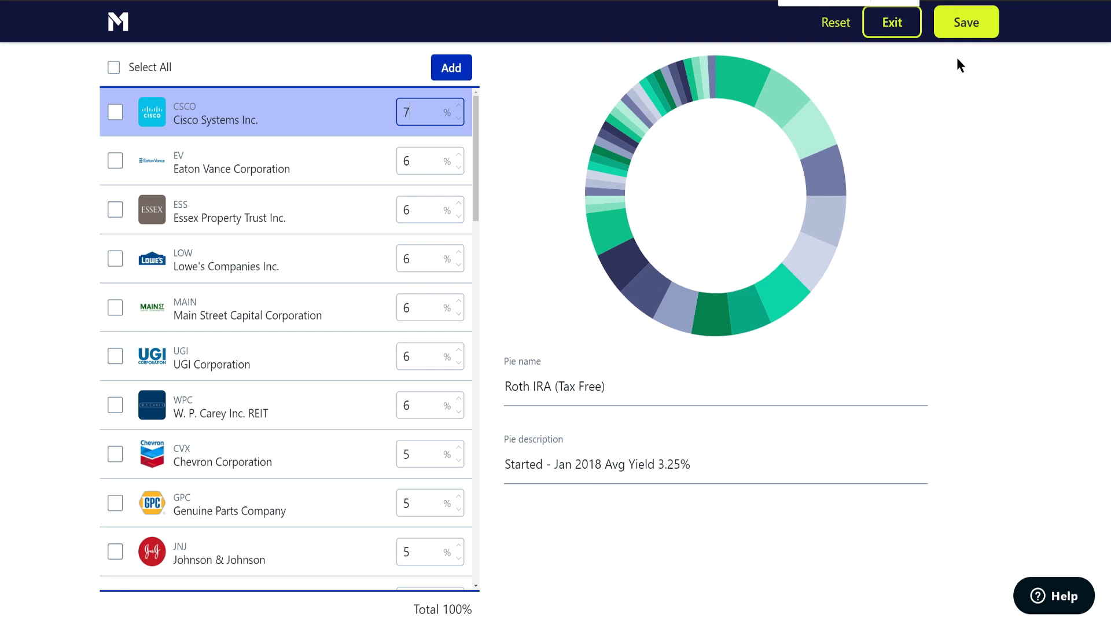
- Save the revised slice targets and confirm past the warning about selling removed slices
click(963, 27)
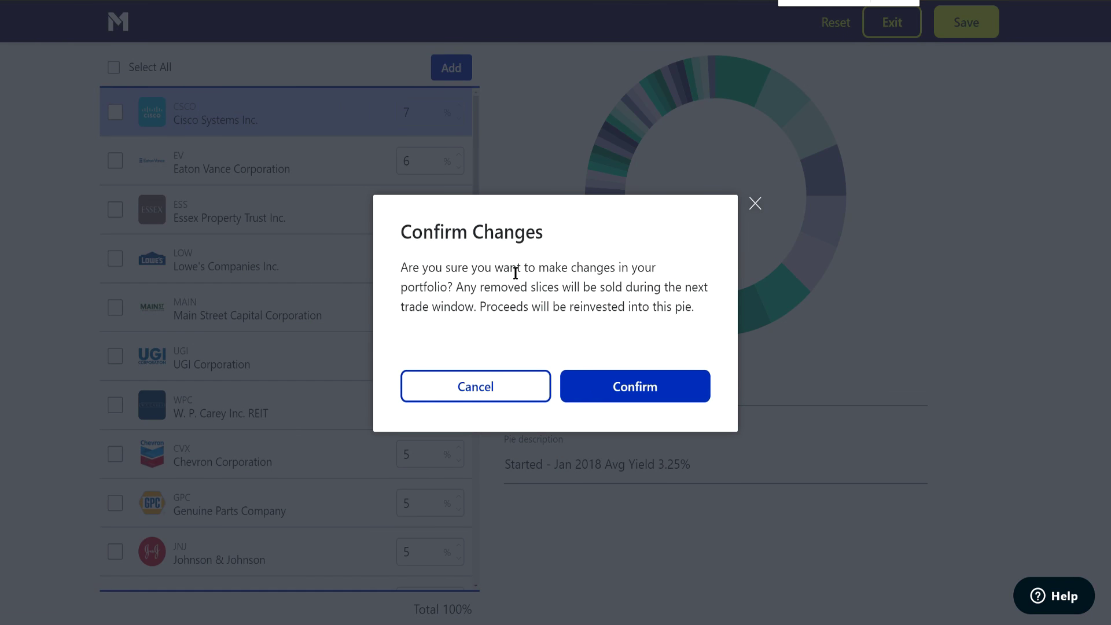
drag(453, 288, 475, 307)
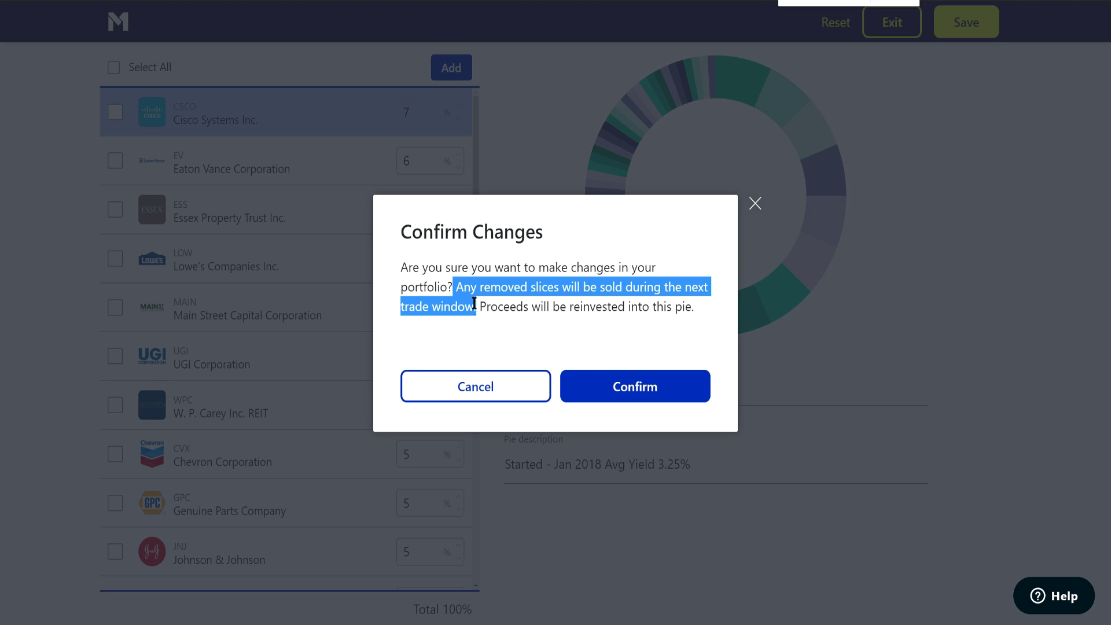
click(478, 308)
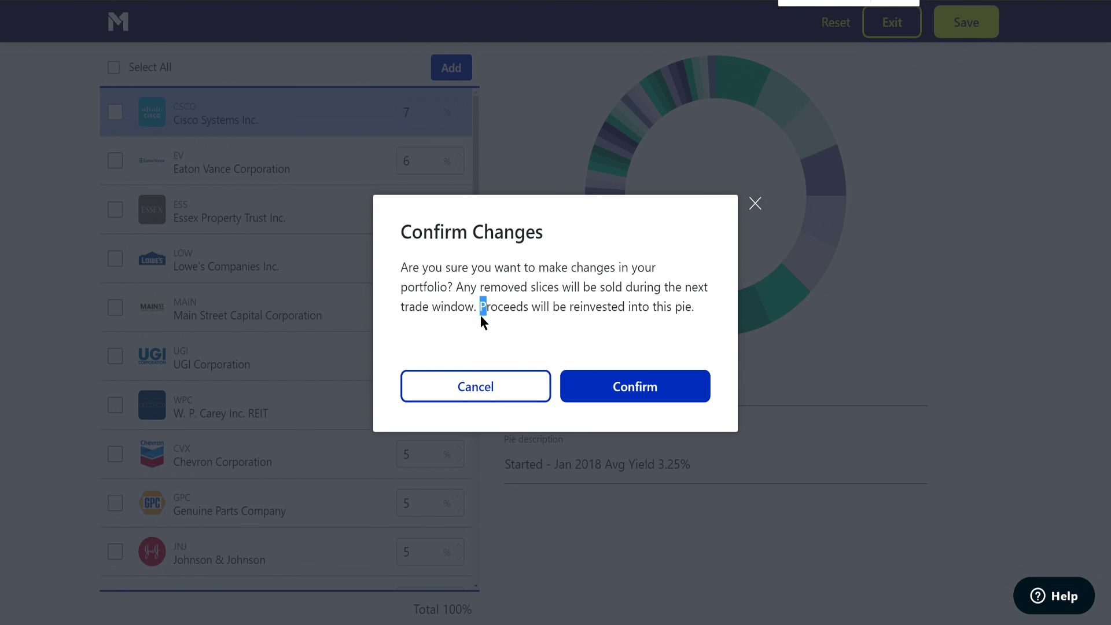
double_click(484, 307)
drag(606, 307, 710, 308)
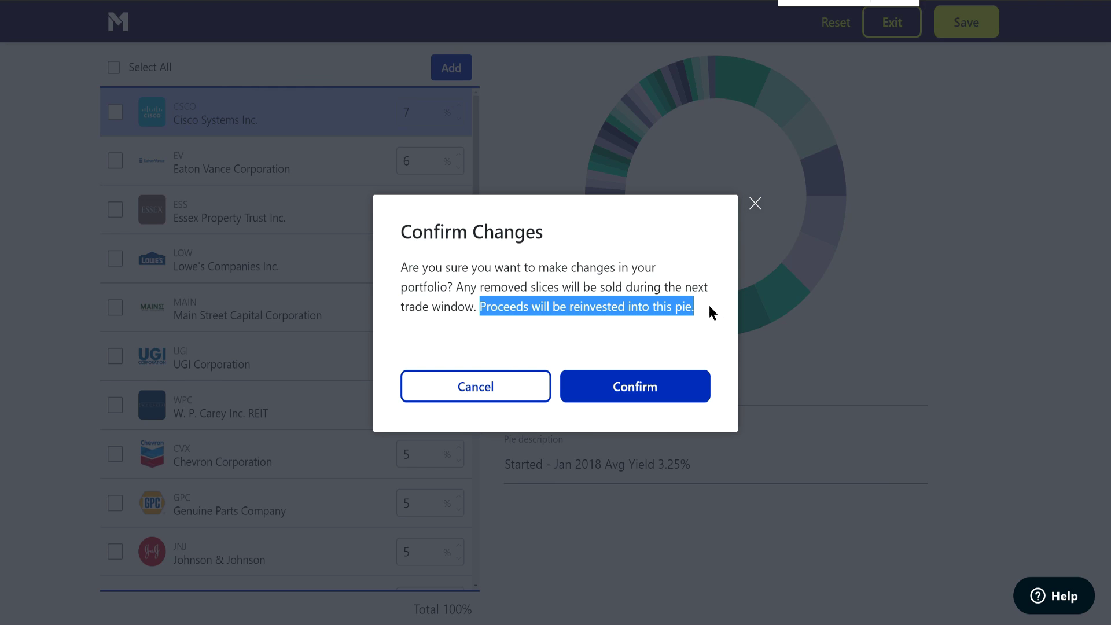
click(646, 384)
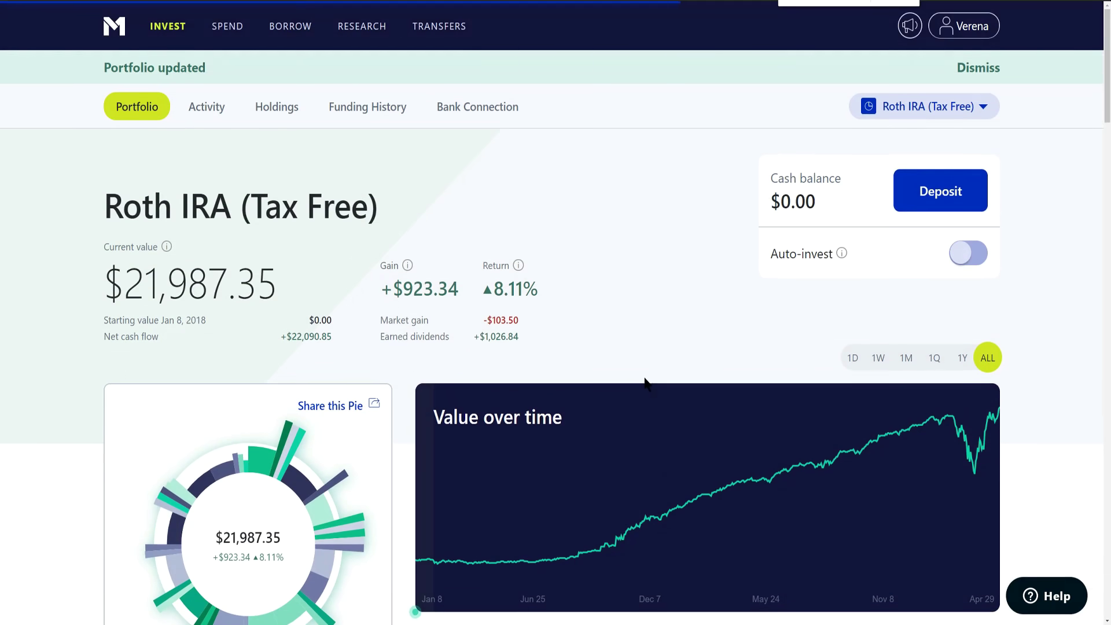
- Review the $0.00 cash balance and sort the Roth IRA slices by value, smallest first
scroll(645, 380, down, 6)
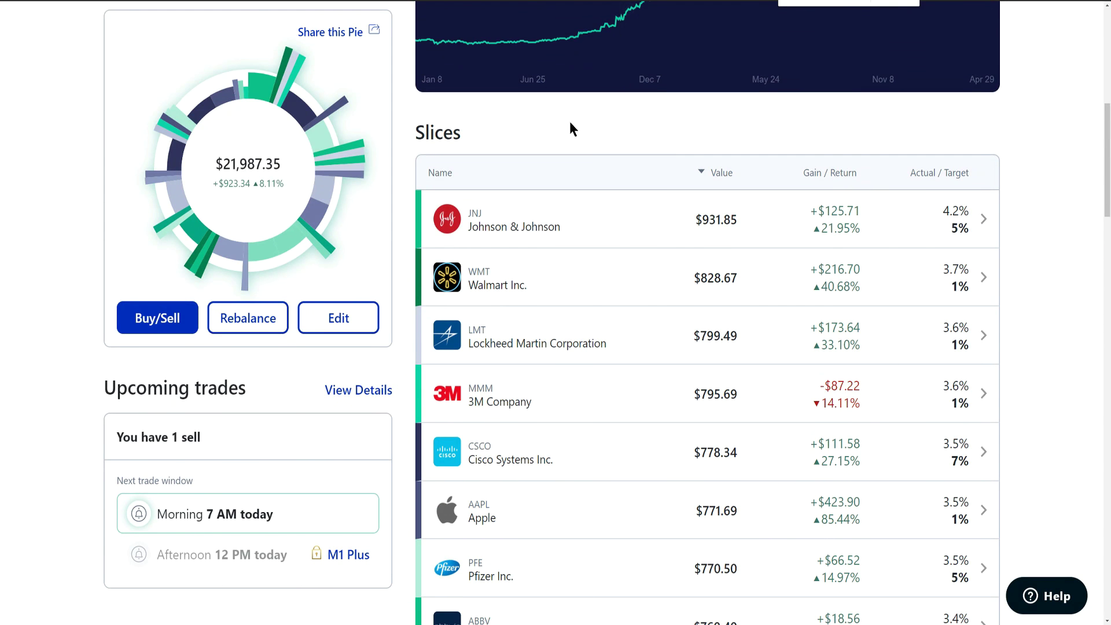
mouse_move(551, 288)
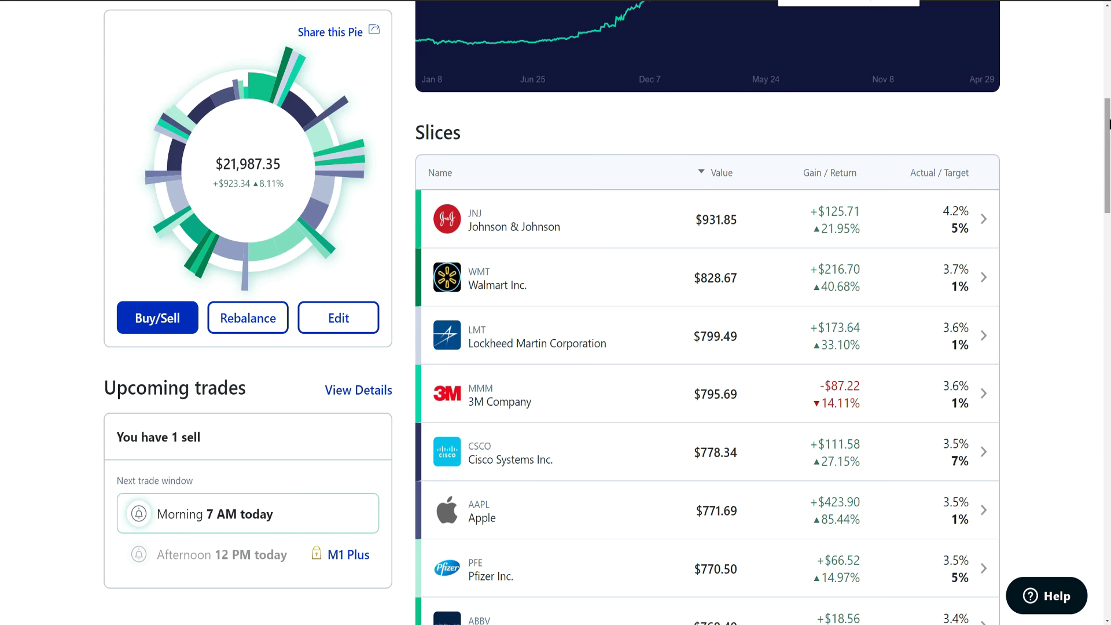
scroll(1108, 123, up, 5)
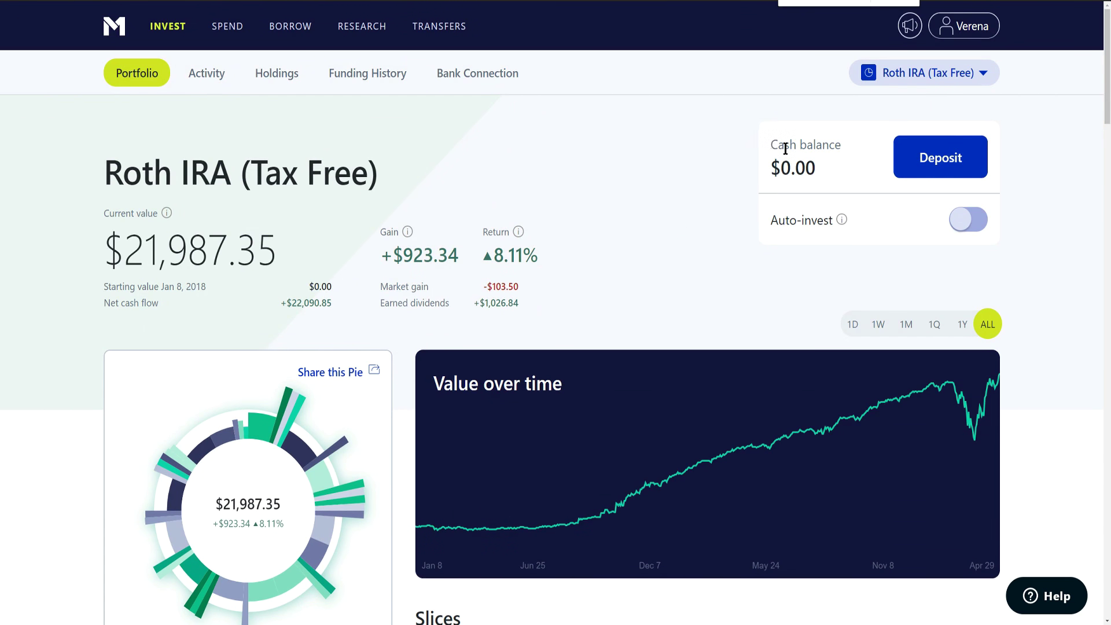
drag(770, 139, 828, 177)
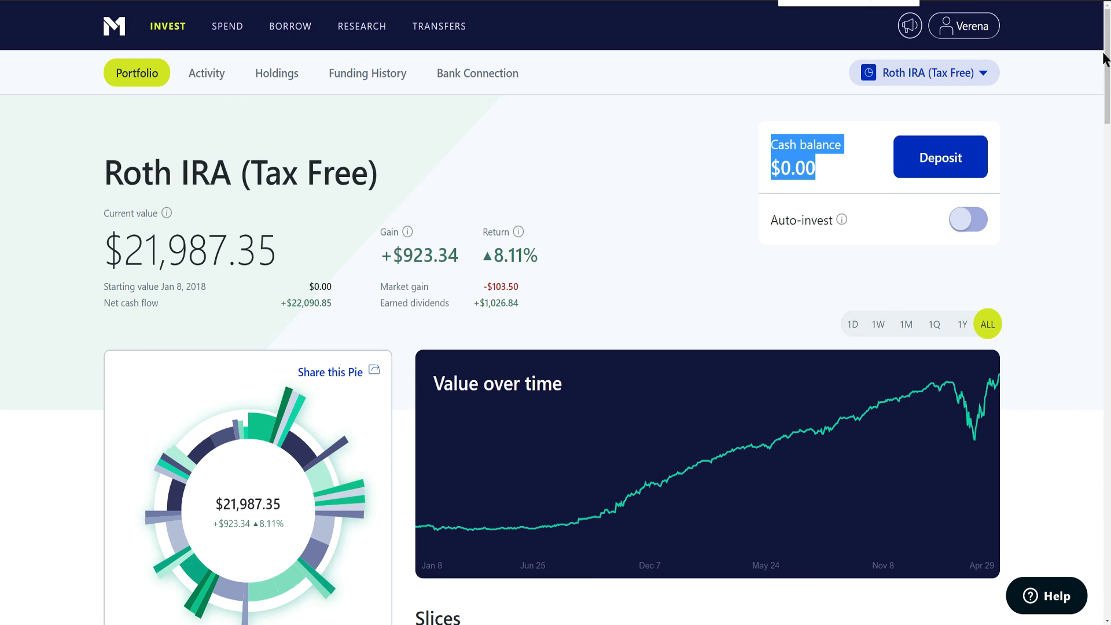
drag(1108, 53, 1109, 124)
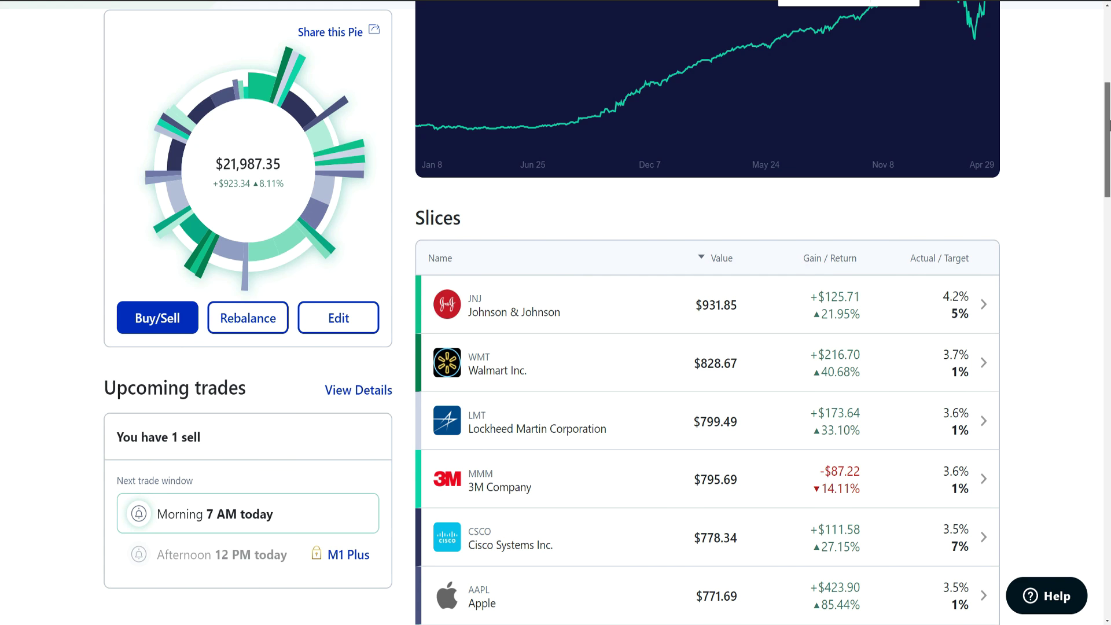
drag(1109, 124, 1109, 143)
click(707, 147)
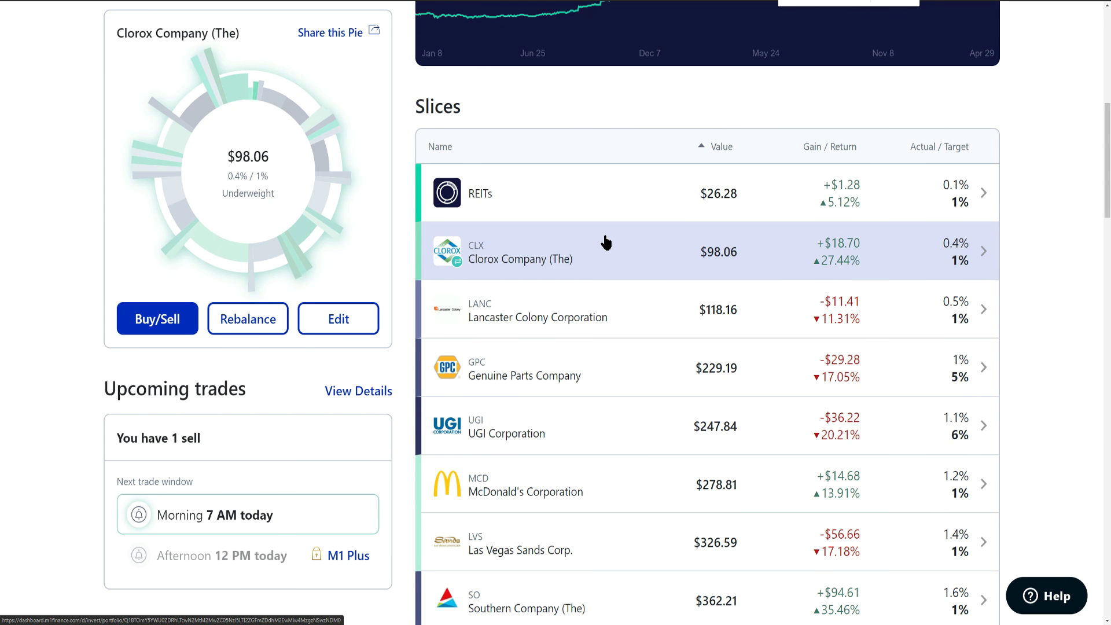
drag(1108, 197, 1108, 101)
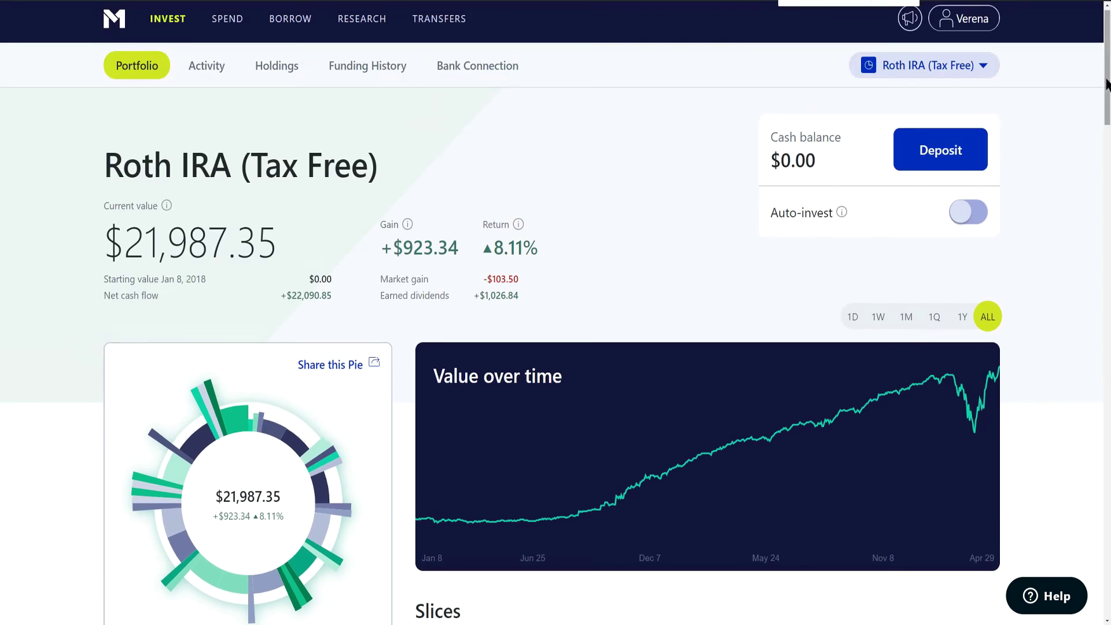
- Visit Research, return to the Roth IRA pie, and view 1D performance (+$203.76, 0.94%)
click(363, 19)
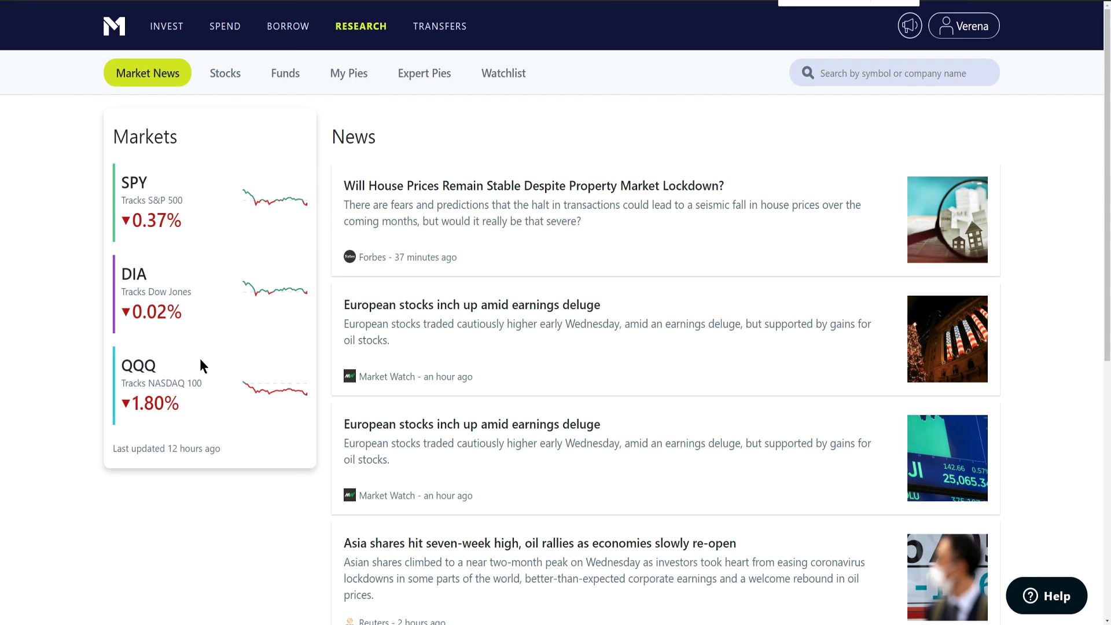
click(121, 25)
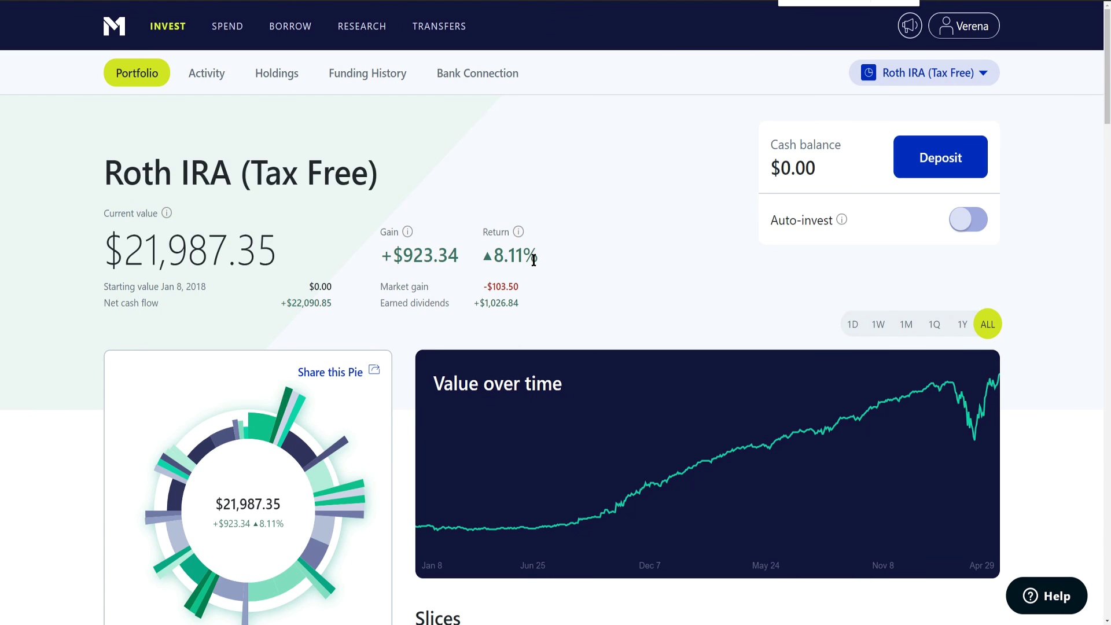
click(850, 326)
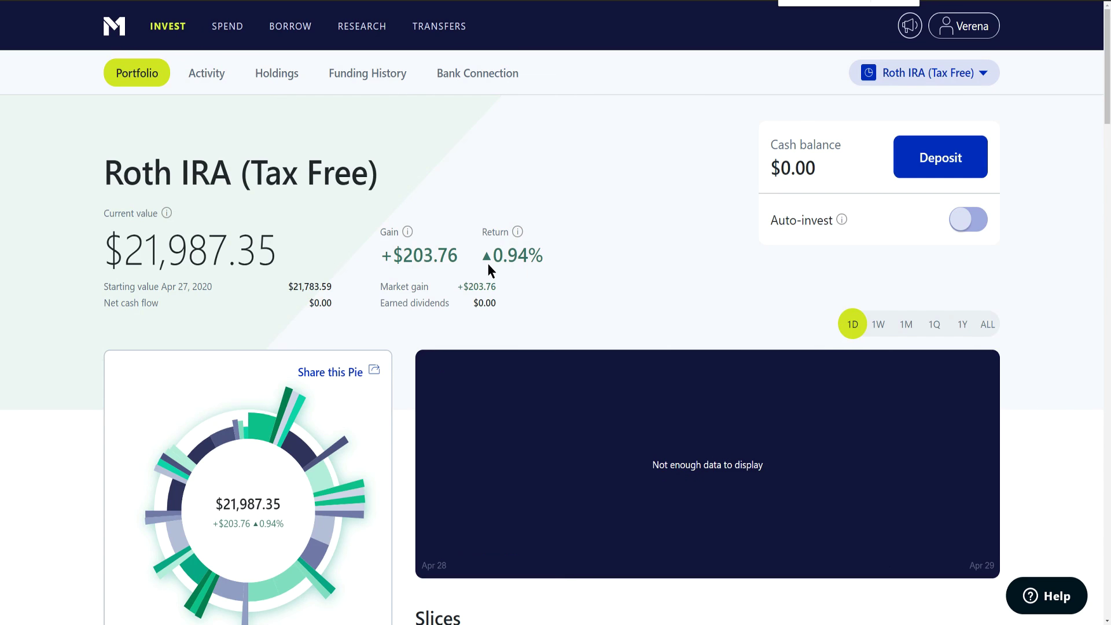
click(598, 263)
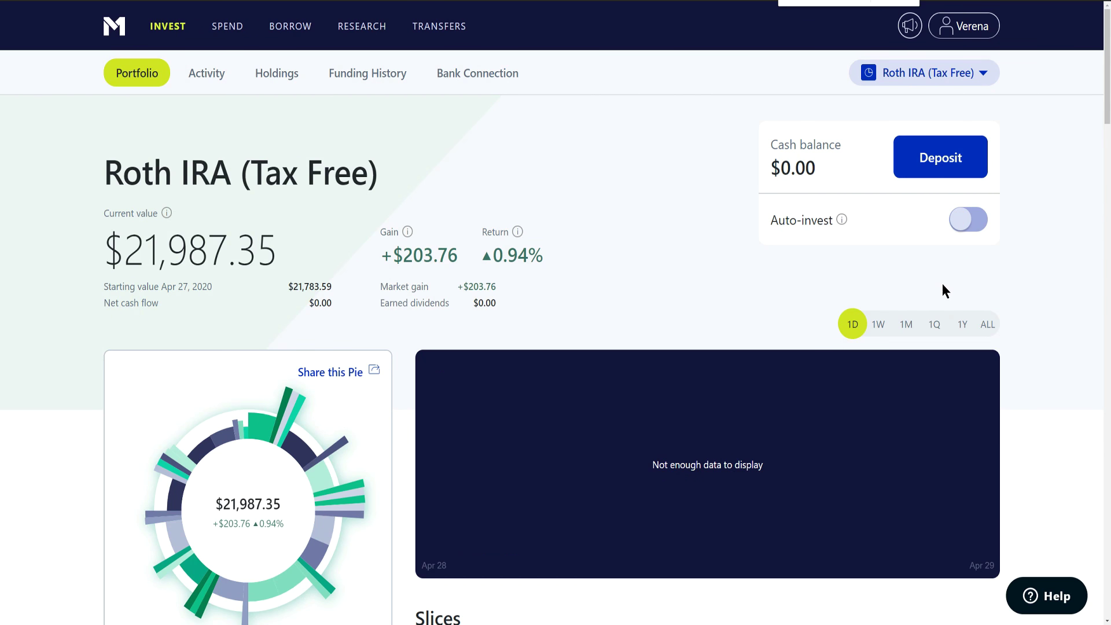